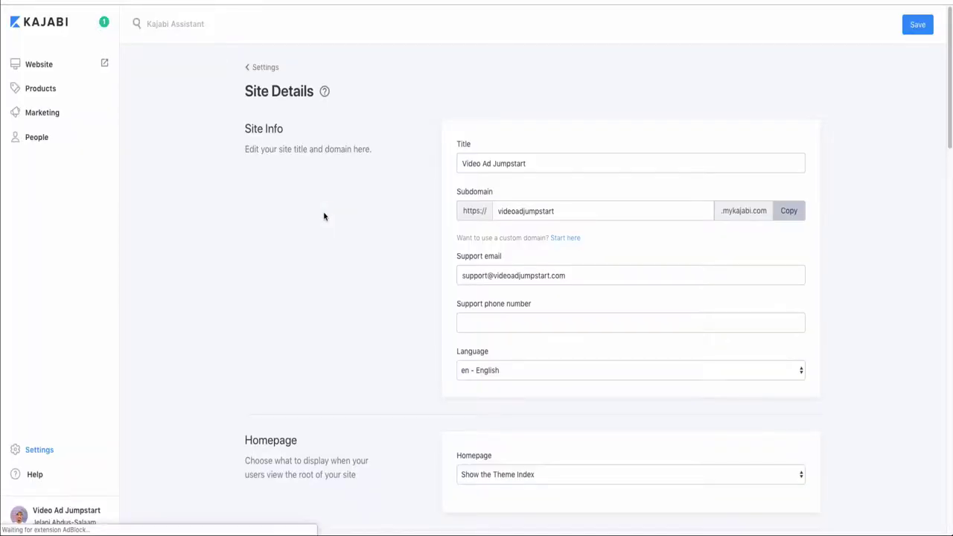
# Review the site info, homepage and branding sections of the Site Details page, and return to the settings overview
pyautogui.scroll(-1, 272, 295)
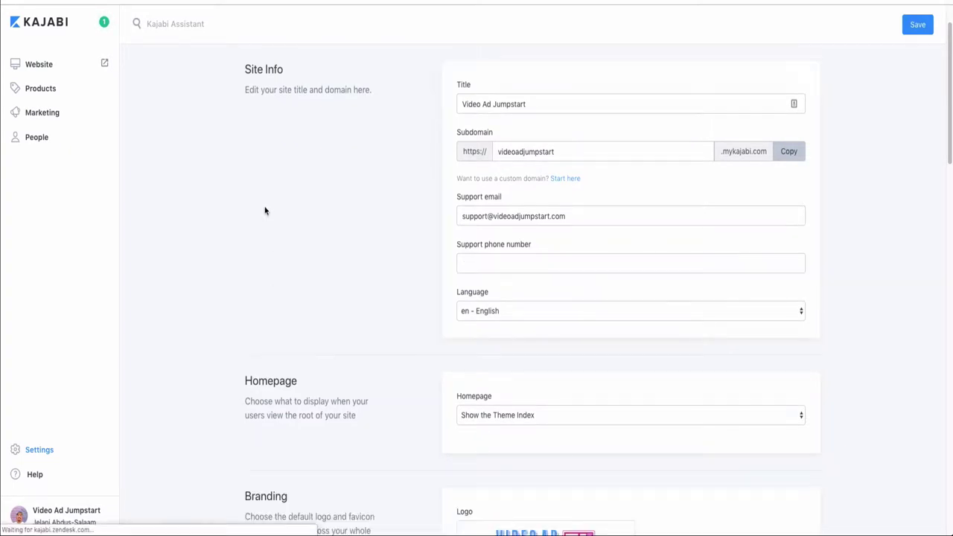
pyautogui.scroll(-3, 281, 253)
pyautogui.scroll(4, 282, 259)
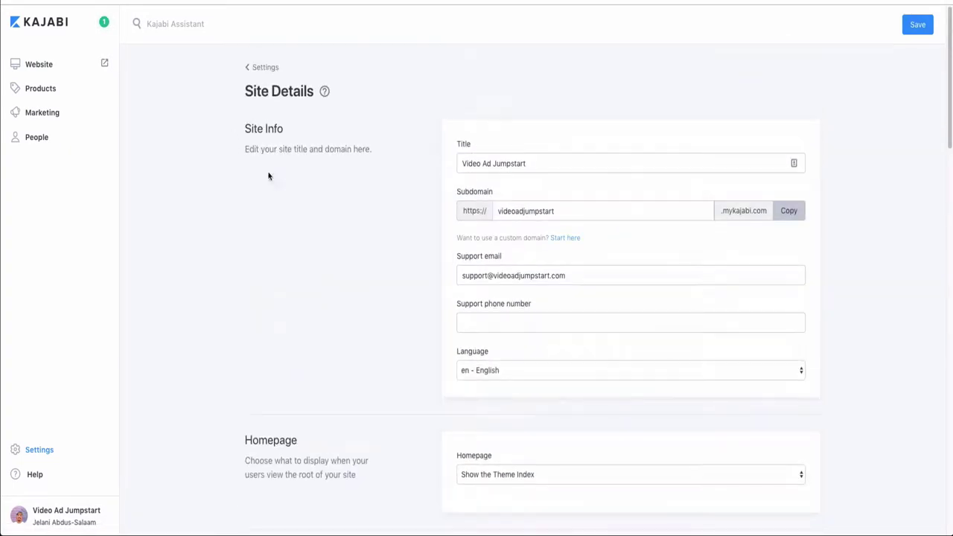
pyautogui.hotkey('alt', 'Left')
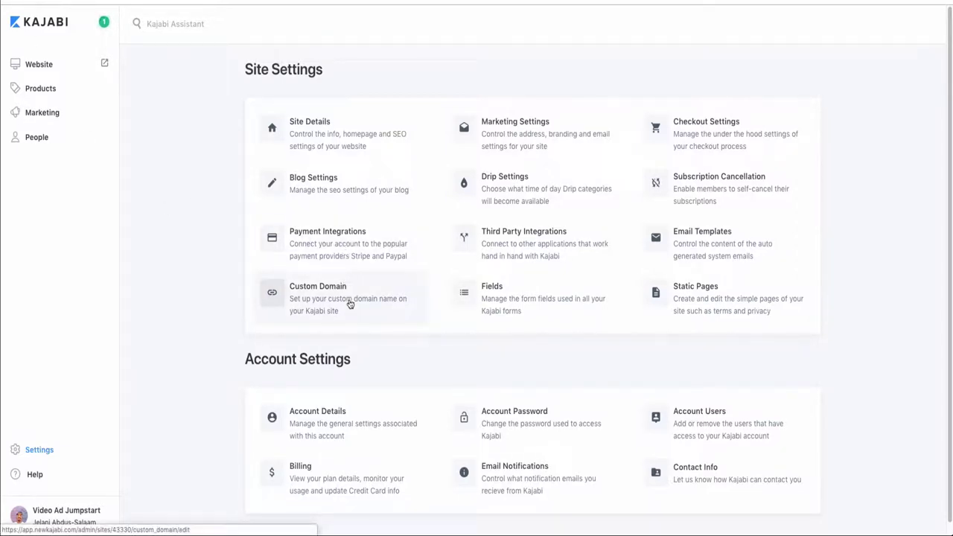
# Check the site's custom domain settings and open the list of static pages
pyautogui.click(349, 304)
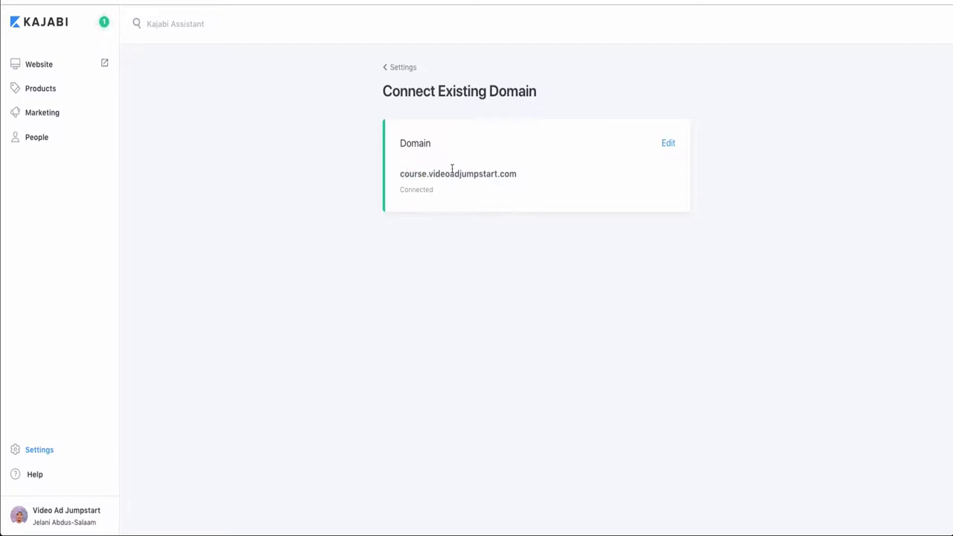
pyautogui.hotkey('alt', 'Left')
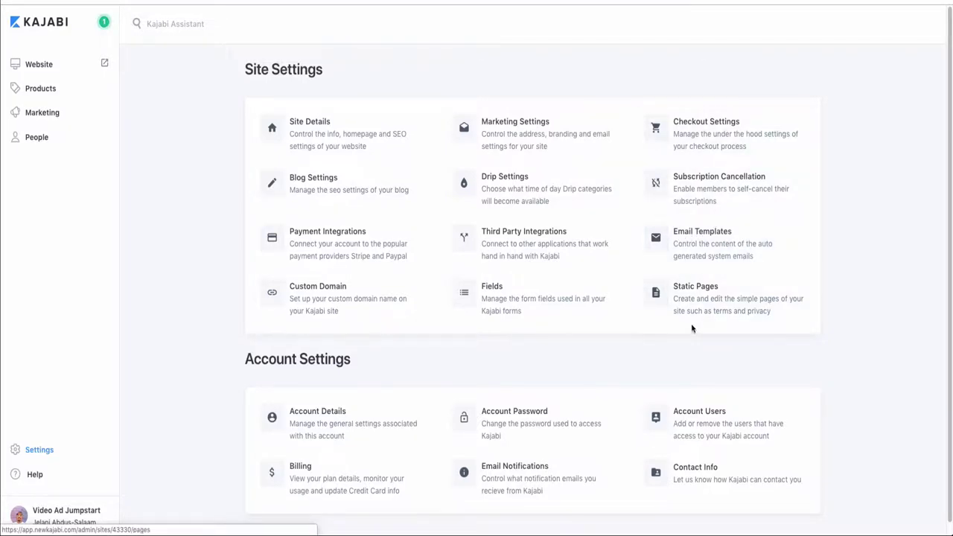
pyautogui.scroll(-1, 674, 326)
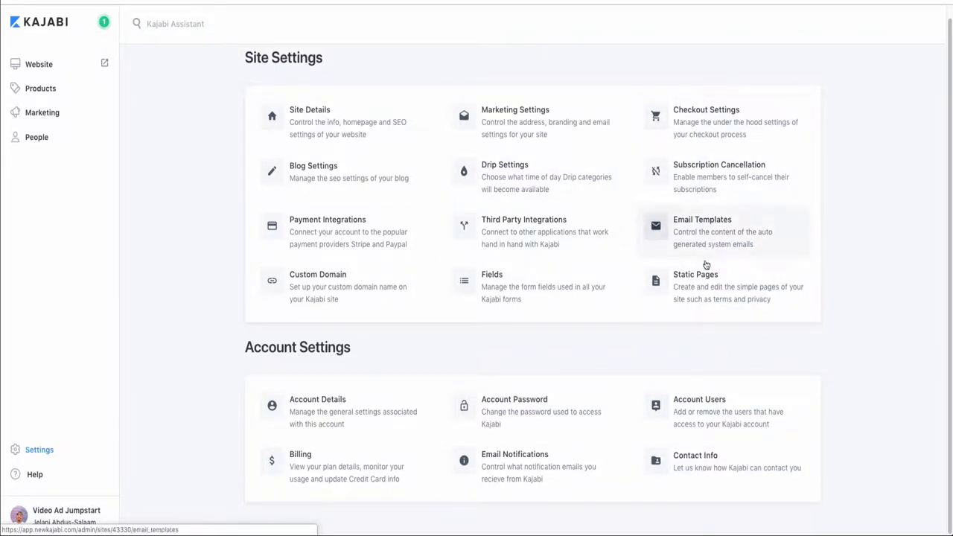
pyautogui.click(704, 288)
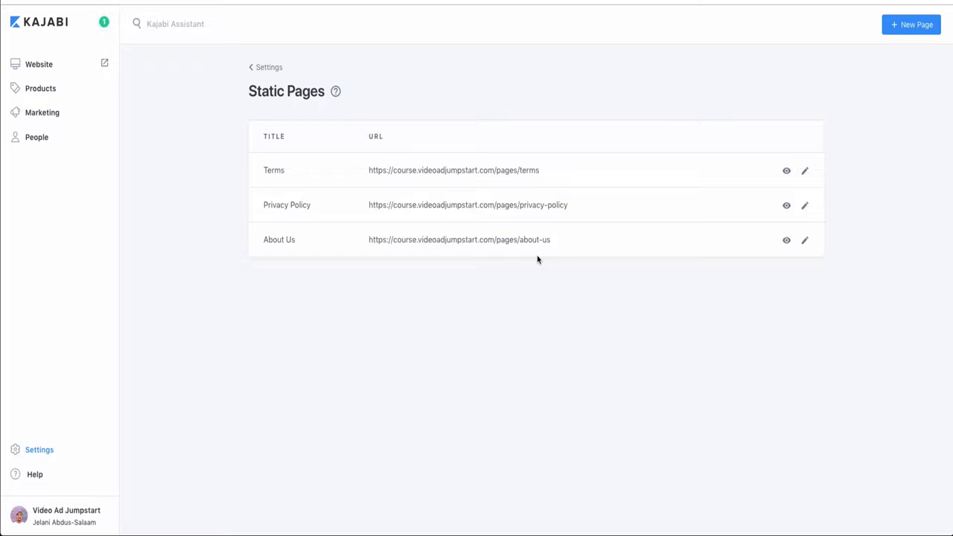
# View the available help and support options and dismiss them
pyautogui.click(35, 477)
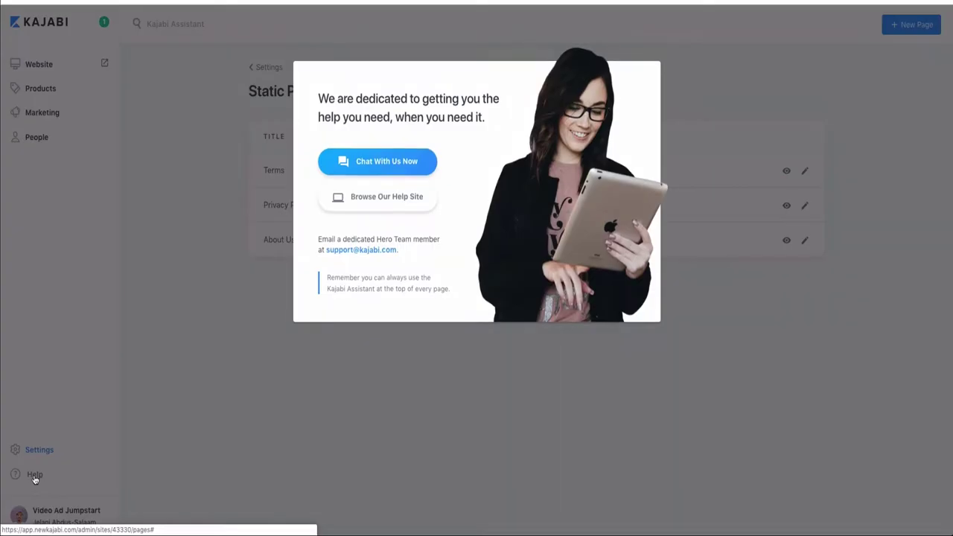
pyautogui.click(376, 363)
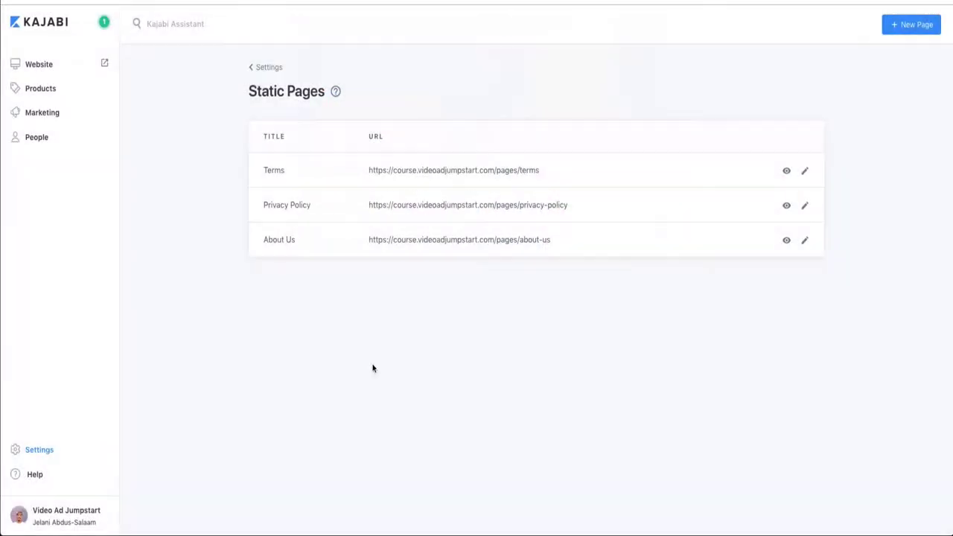
# Open the Video Ad Jumpstart Course offer for editing and review its price, included products, cart abandonment and after-purchase settings
pyautogui.click(45, 89)
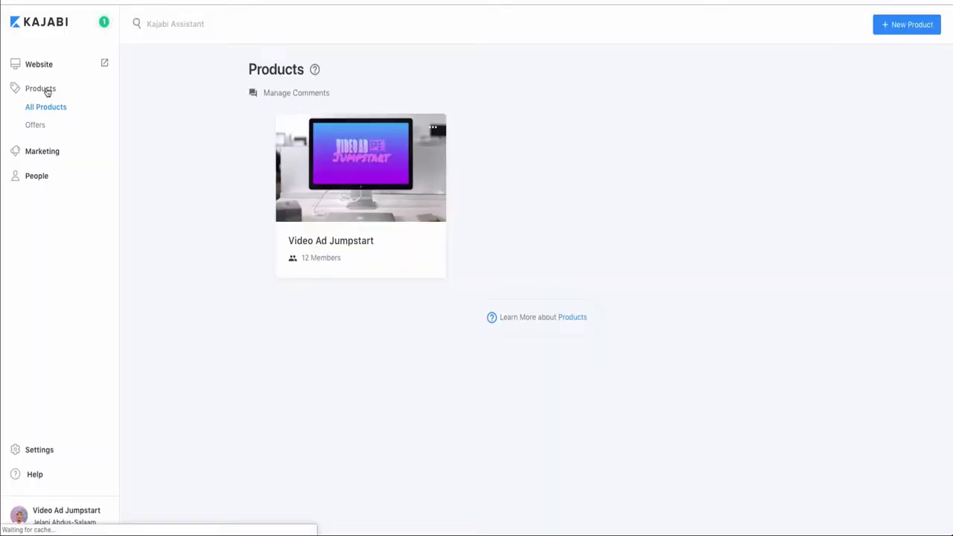
pyautogui.click(37, 126)
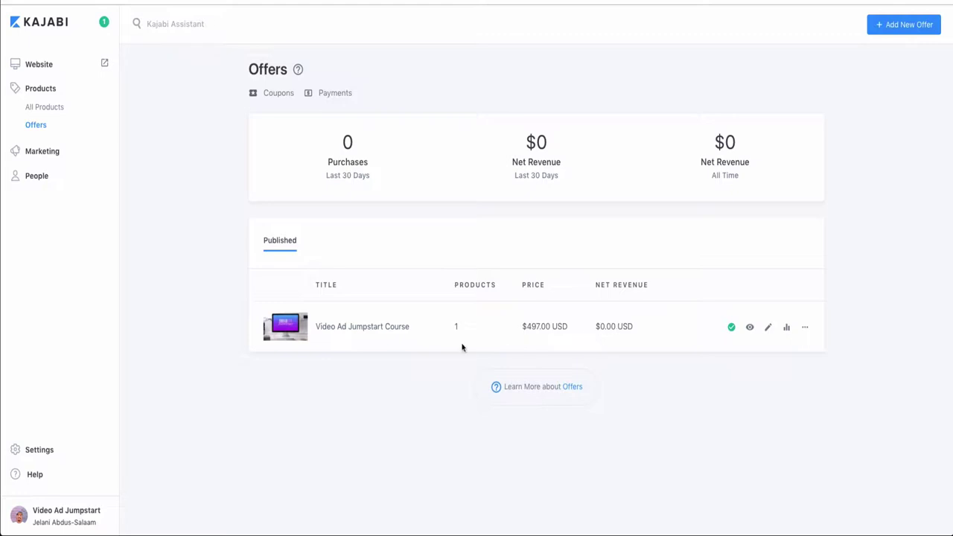
pyautogui.click(768, 333)
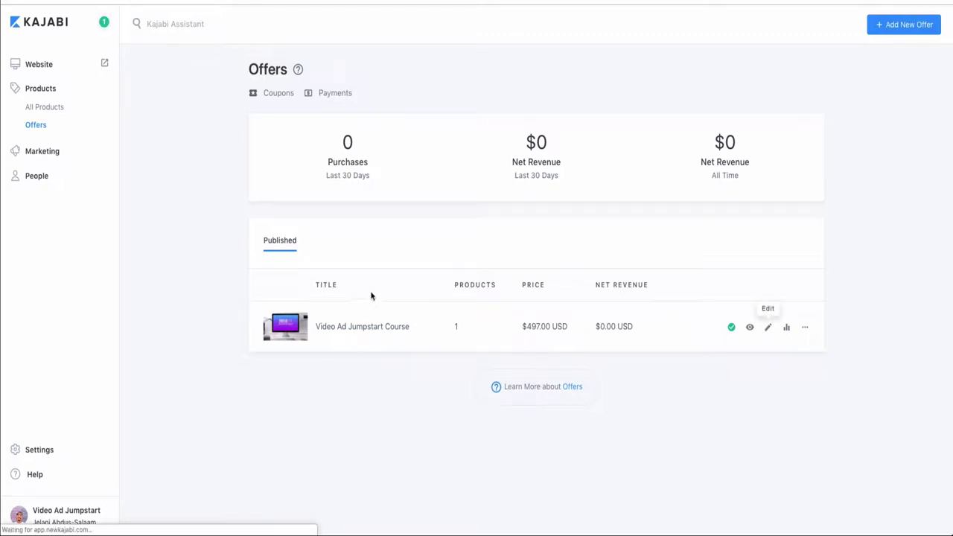
pyautogui.scroll(-2, 269, 349)
pyautogui.scroll(-6, 269, 349)
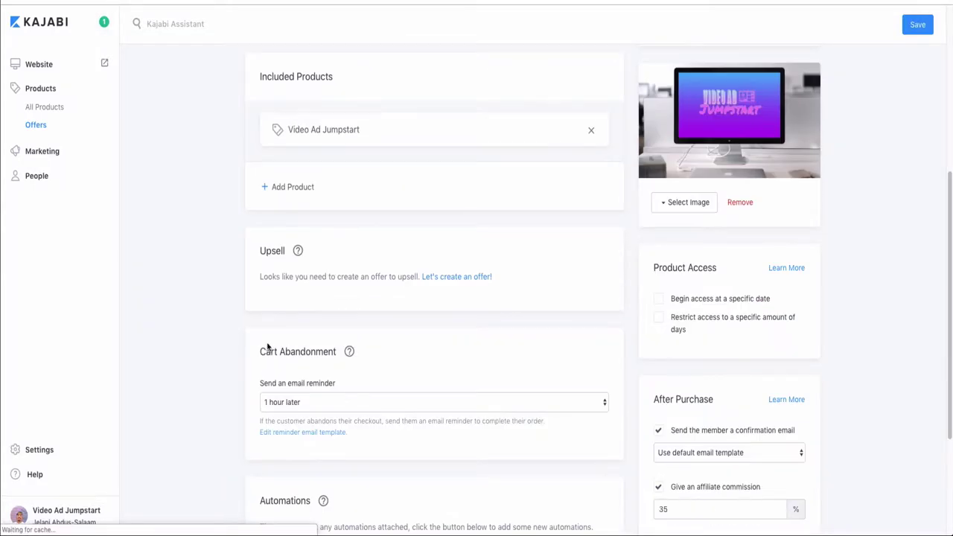
pyautogui.scroll(8, 270, 341)
pyautogui.scroll(-2, 273, 344)
pyautogui.scroll(4, 273, 345)
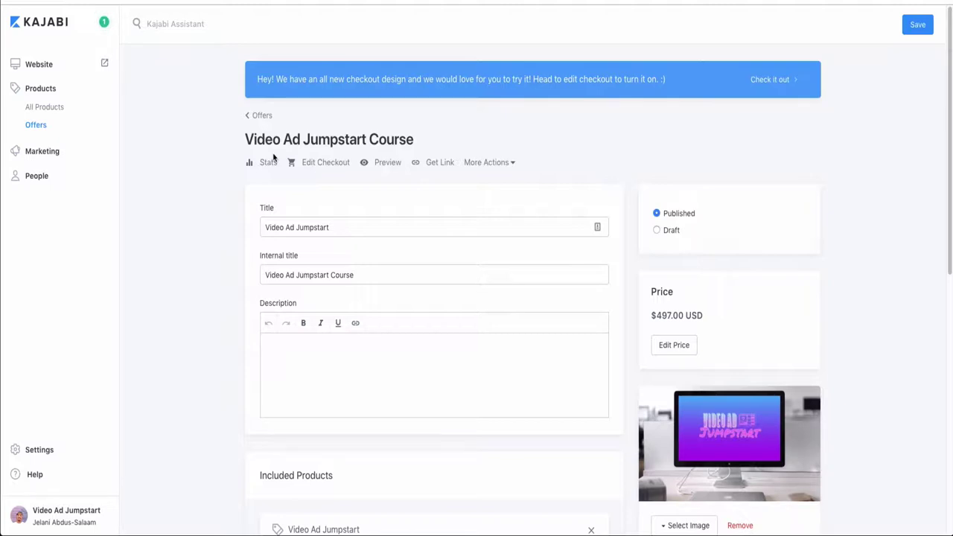
# Open the Video Ad Jumpstart product and look through its full outline of categories
pyautogui.click(43, 108)
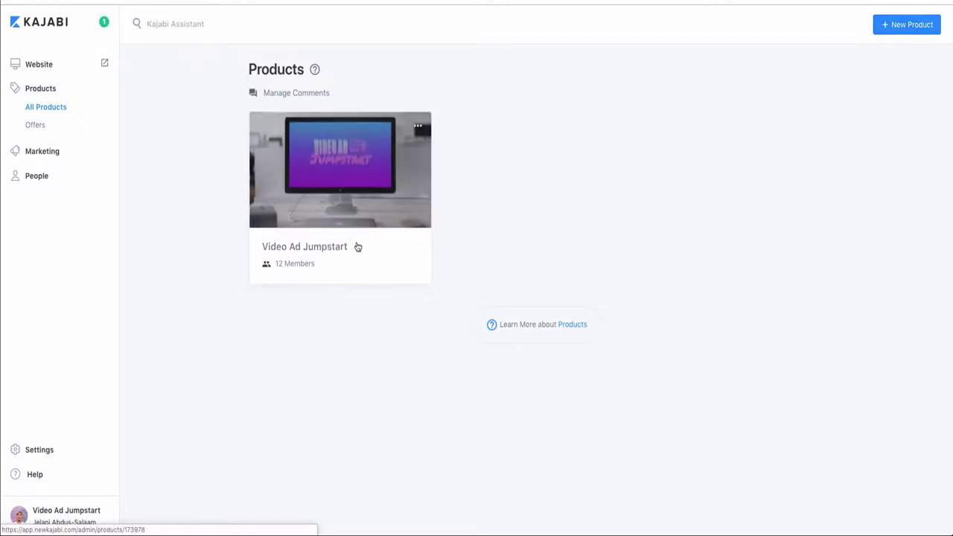
pyautogui.click(308, 254)
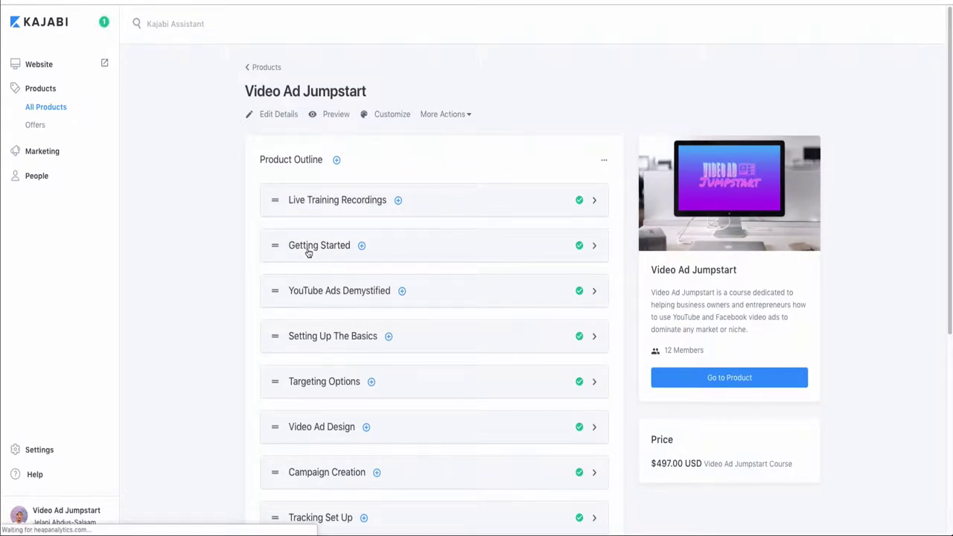
pyautogui.scroll(-4, 413, 265)
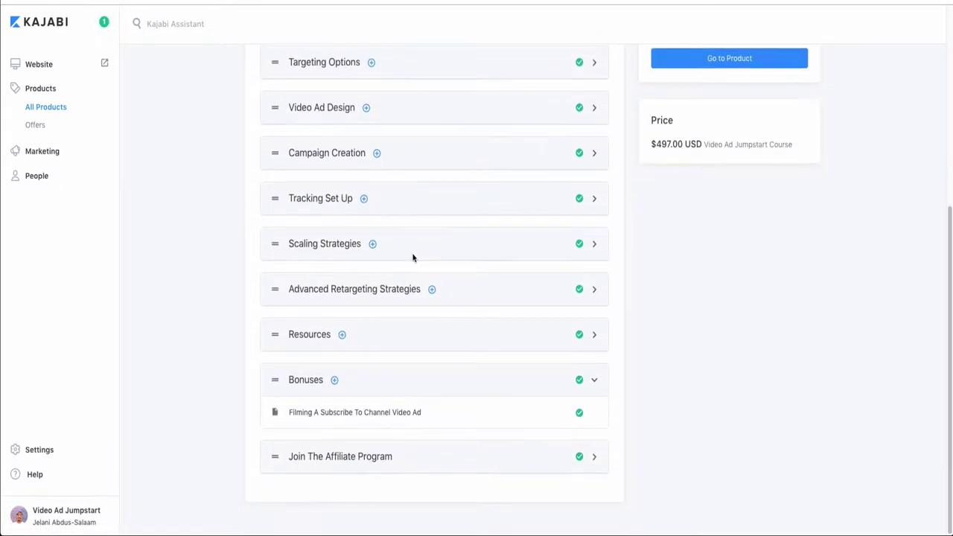
pyautogui.scroll(5, 413, 258)
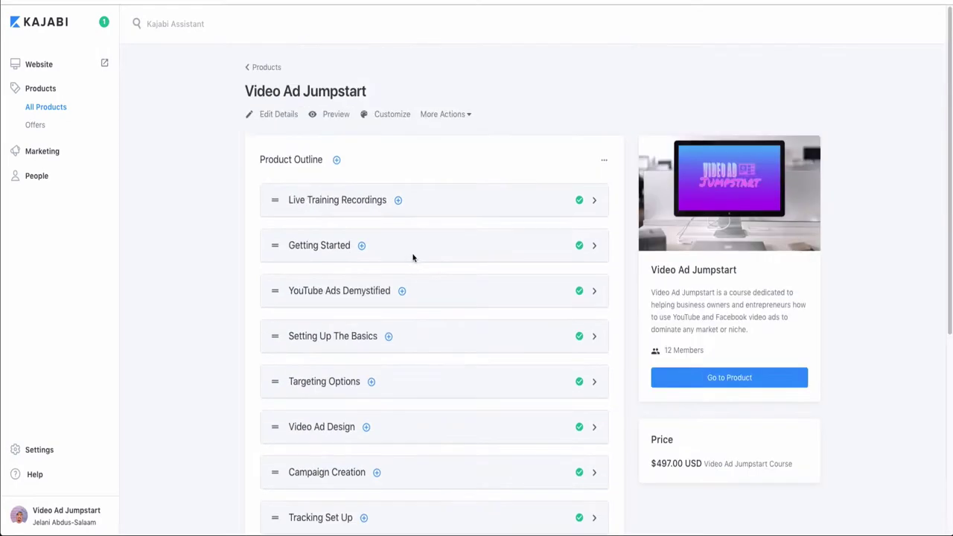
# Show the options for adding content to the product outline and to the expanded Live Training Recordings category
pyautogui.click(336, 162)
pyautogui.click(434, 158)
pyautogui.click(596, 201)
pyautogui.click(398, 201)
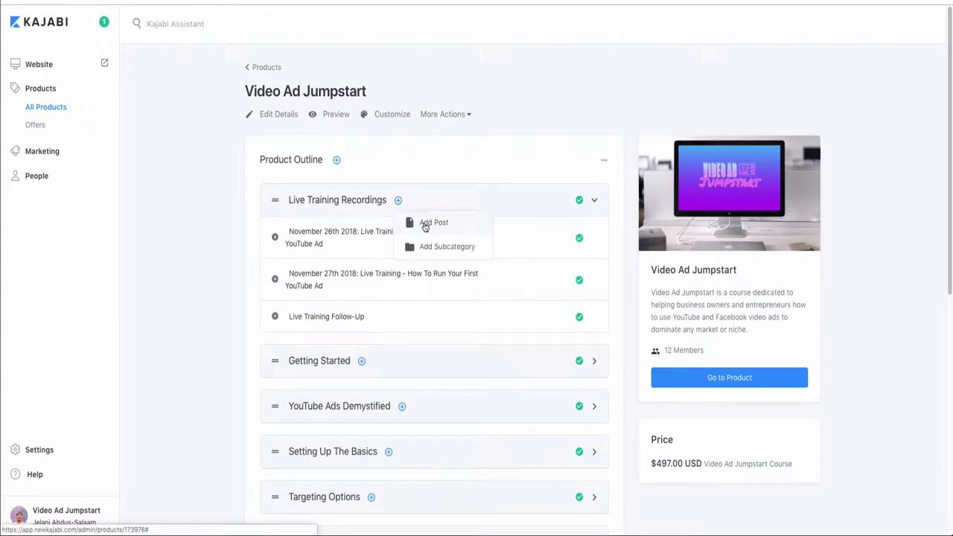
# Collapse and re-expand the Live Training Recordings category to inspect the posts it contains
pyautogui.click(595, 201)
pyautogui.scroll(-3, 576, 320)
pyautogui.scroll(3, 566, 309)
pyautogui.click(597, 202)
pyautogui.click(596, 202)
pyautogui.click(596, 202)
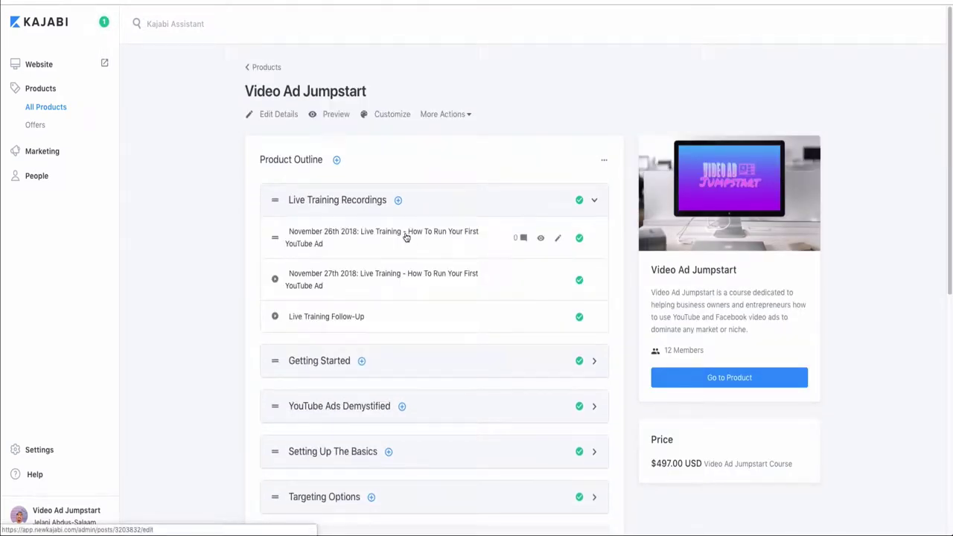
# Open the November 26th 2018 live training post and examine its video, details, body, automation, downloads and comment settings
pyautogui.click(329, 237)
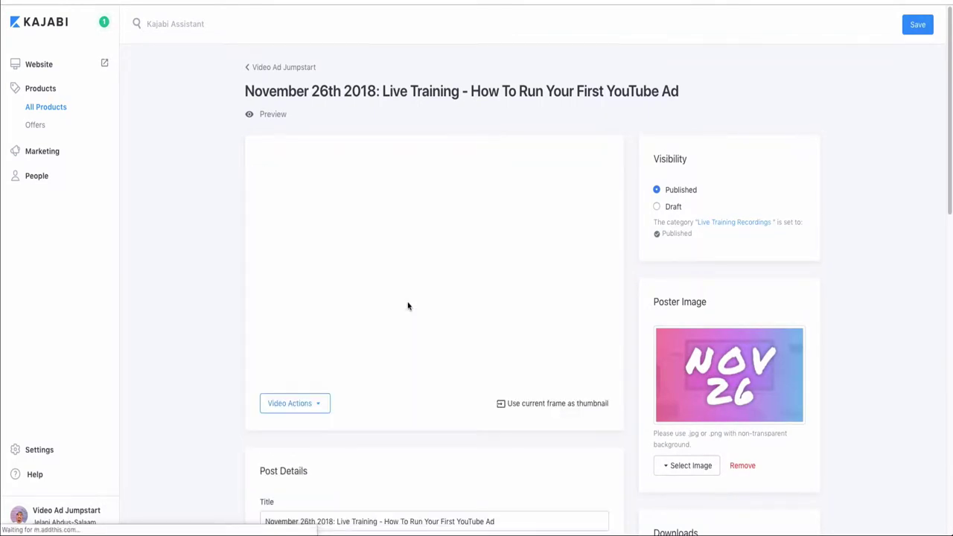
pyautogui.scroll(-3, 360, 380)
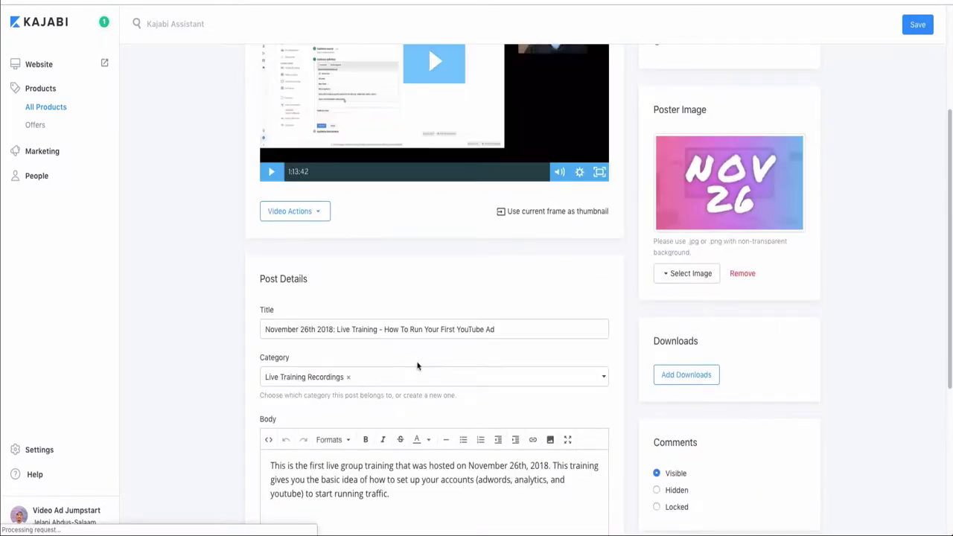
pyautogui.scroll(3, 422, 272)
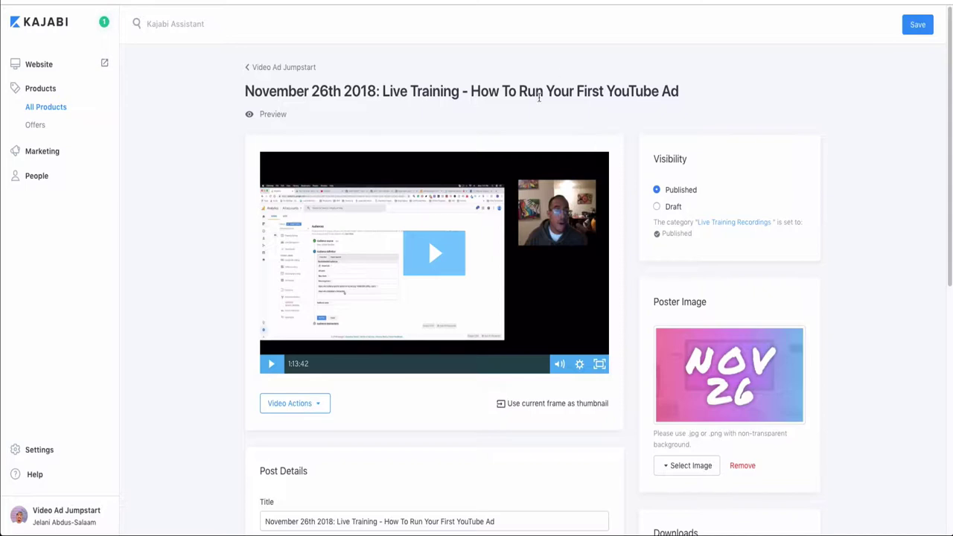
pyautogui.scroll(-1, 219, 347)
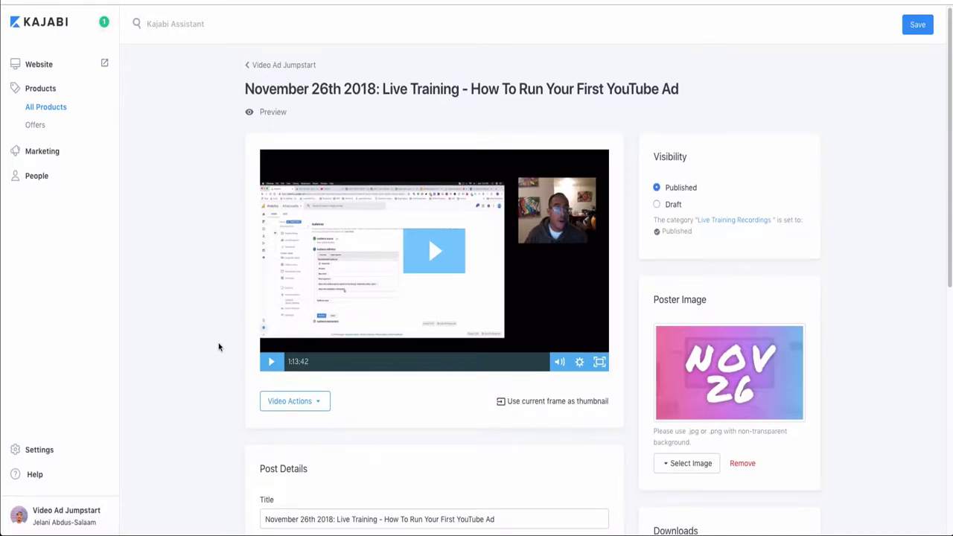
pyautogui.scroll(-4, 245, 379)
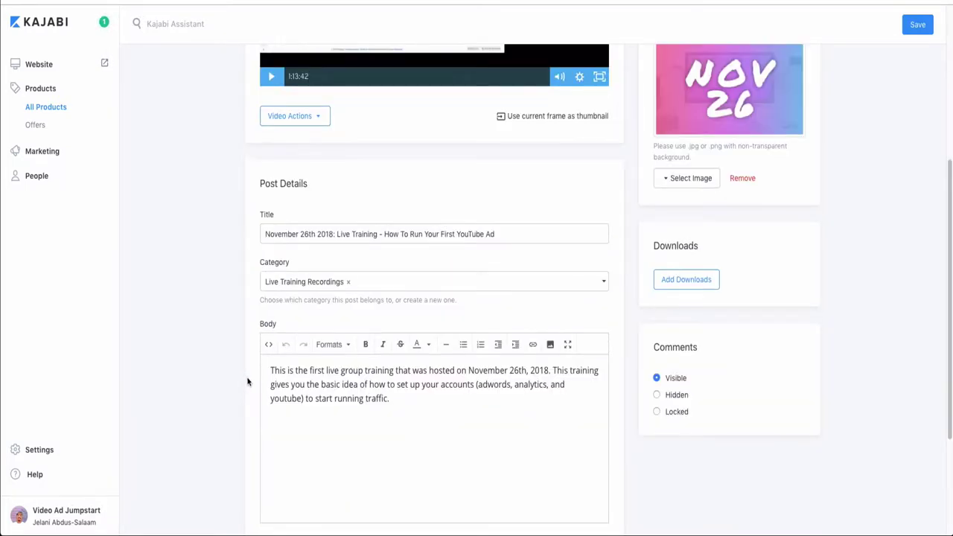
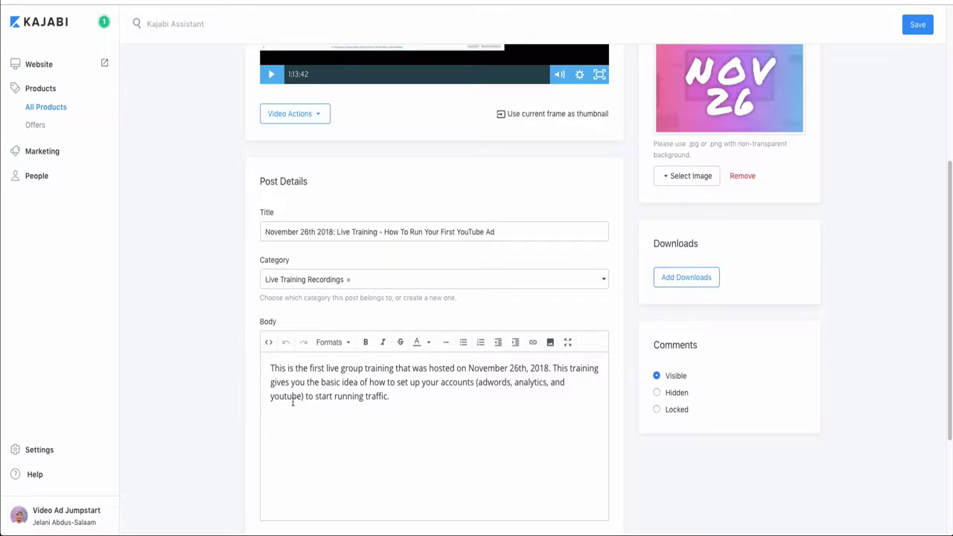
pyautogui.scroll(1, 411, 411)
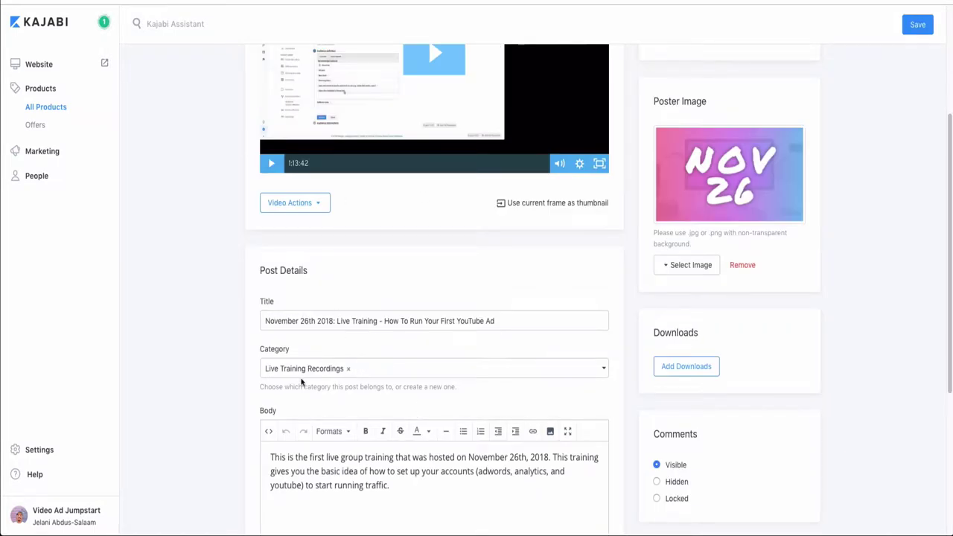
pyautogui.scroll(-2, 378, 425)
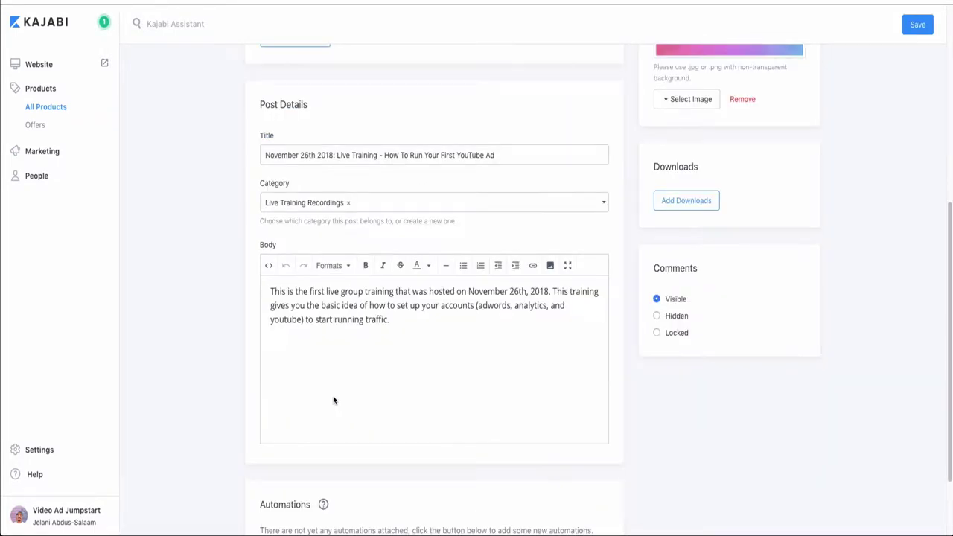
pyautogui.scroll(-2, 400, 385)
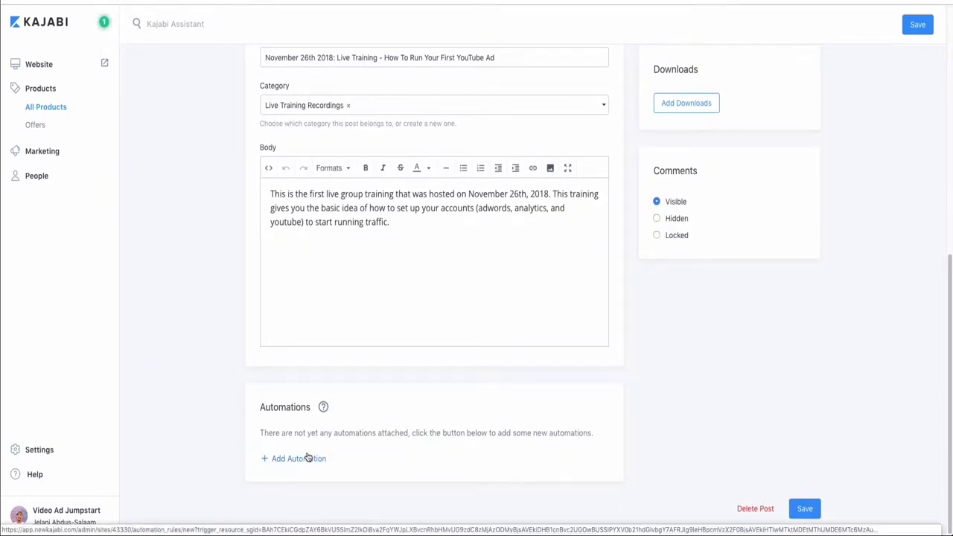
pyautogui.scroll(2, 309, 445)
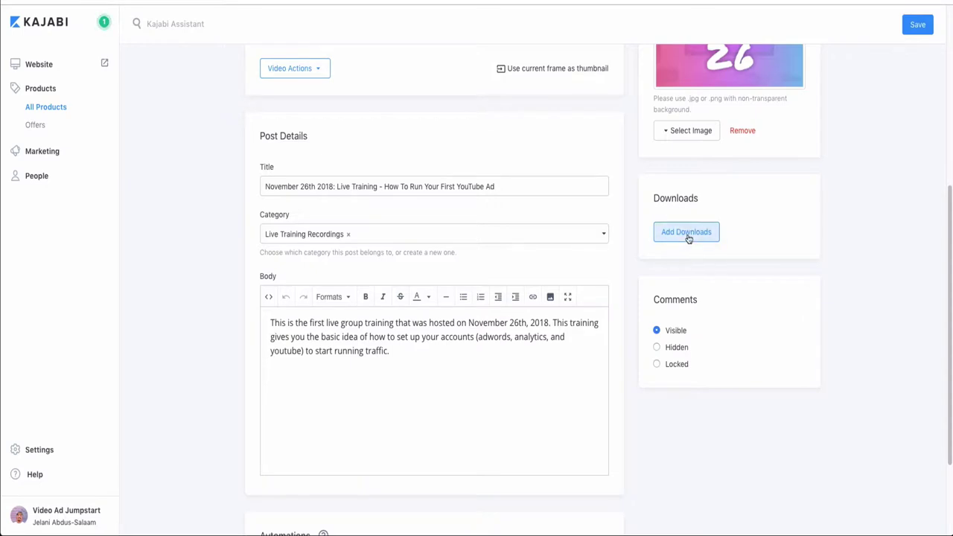
pyautogui.scroll(5, 689, 238)
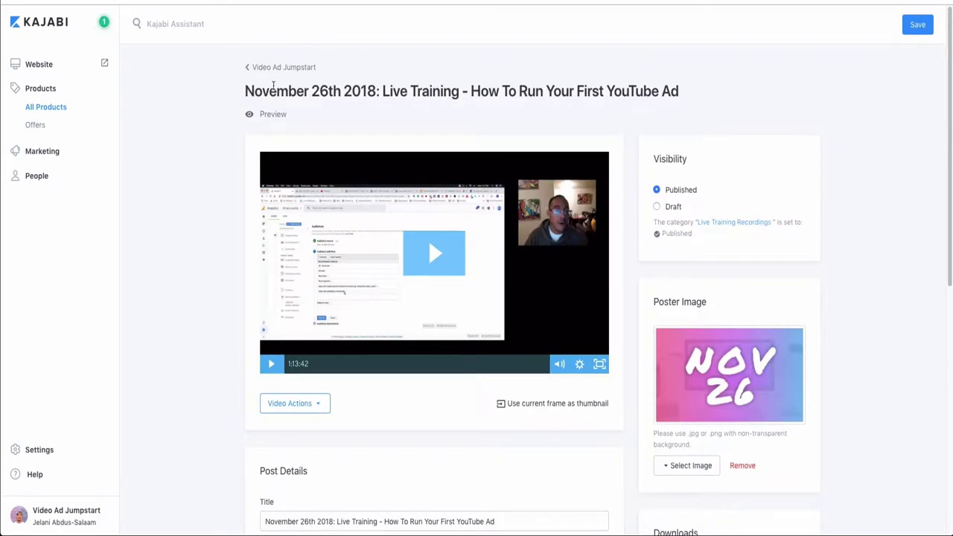
# Preview the November 26th post as a course lesson with its video playing, and switch to the November 27th lesson
pyautogui.click(283, 114)
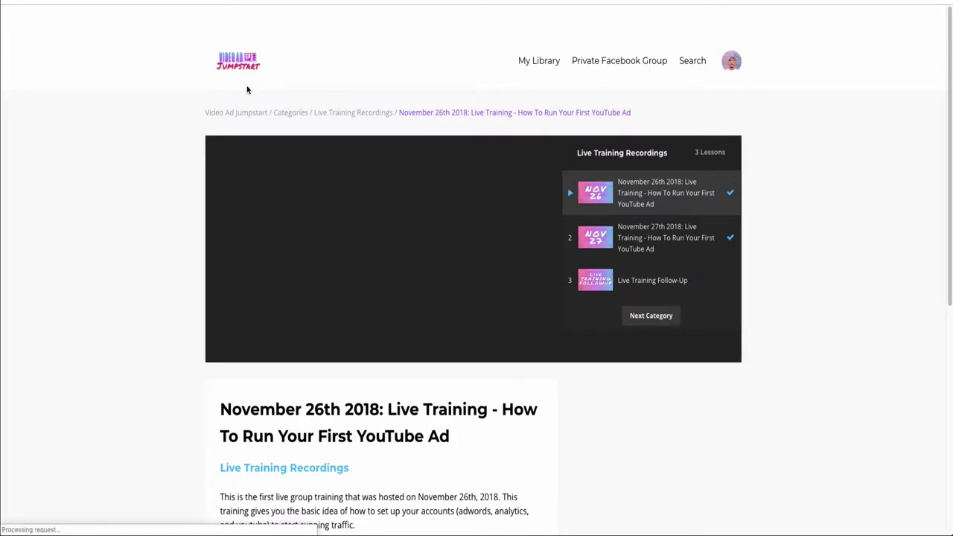
pyautogui.click(545, 66)
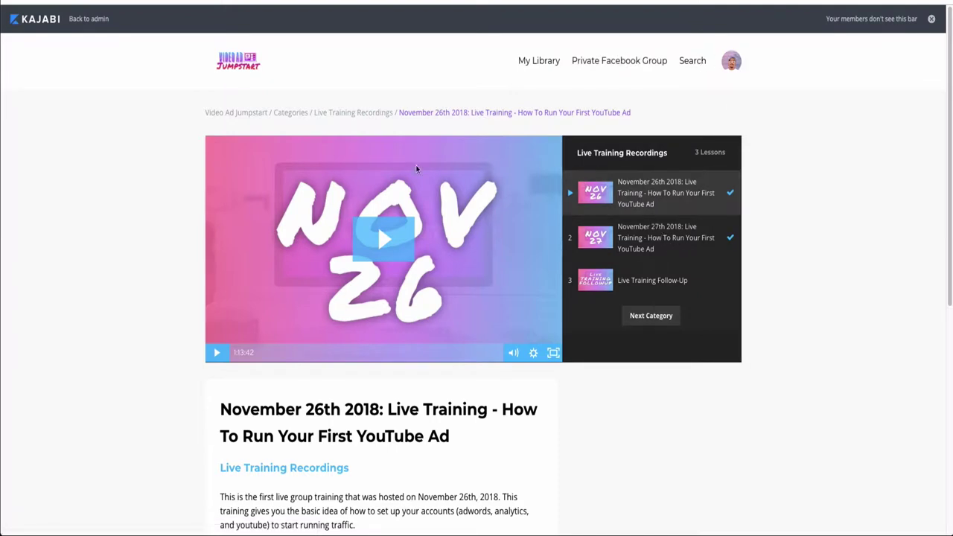
pyautogui.click(216, 355)
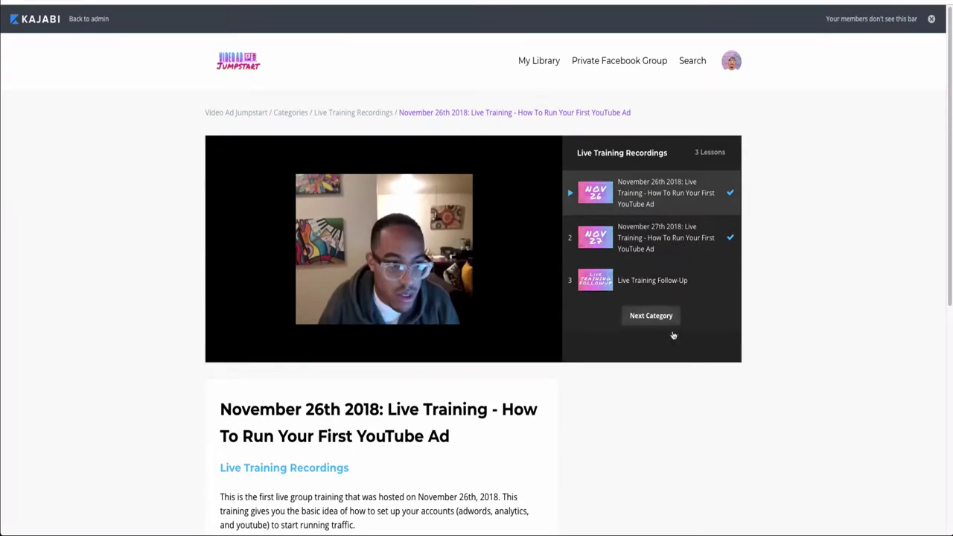
pyautogui.click(643, 240)
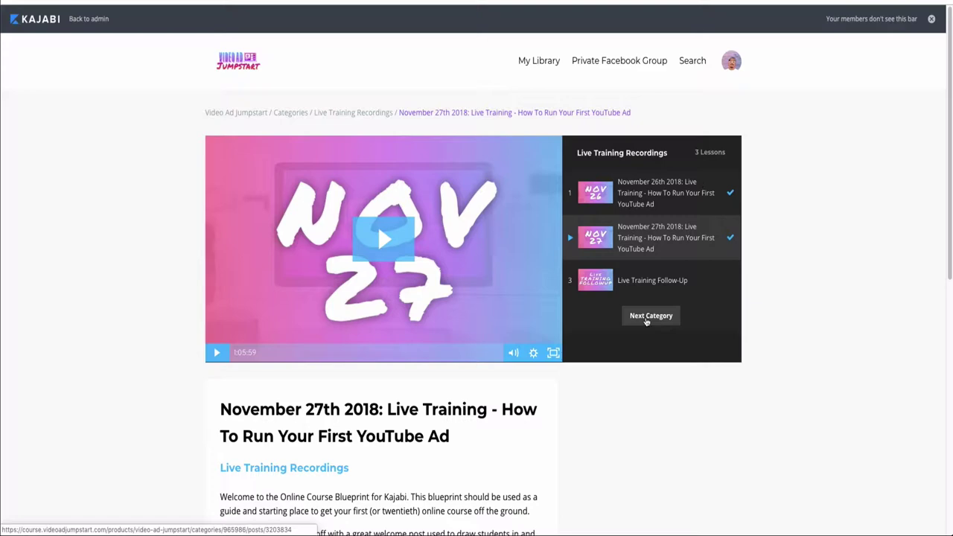
# Examine the November 27th lesson page, including its body text, completion option, next lesson and comments area
pyautogui.scroll(-5, 400, 265)
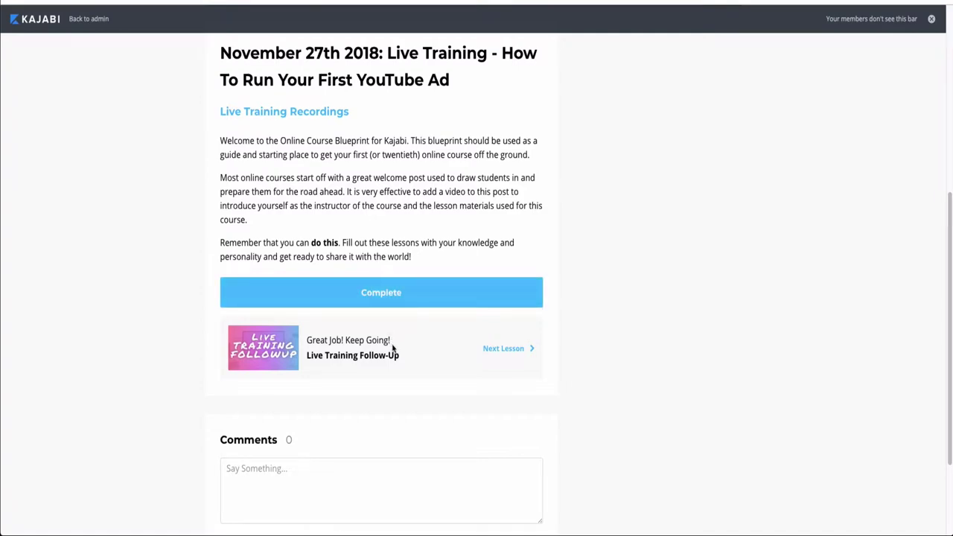
pyautogui.scroll(2, 395, 350)
pyautogui.scroll(-2, 400, 309)
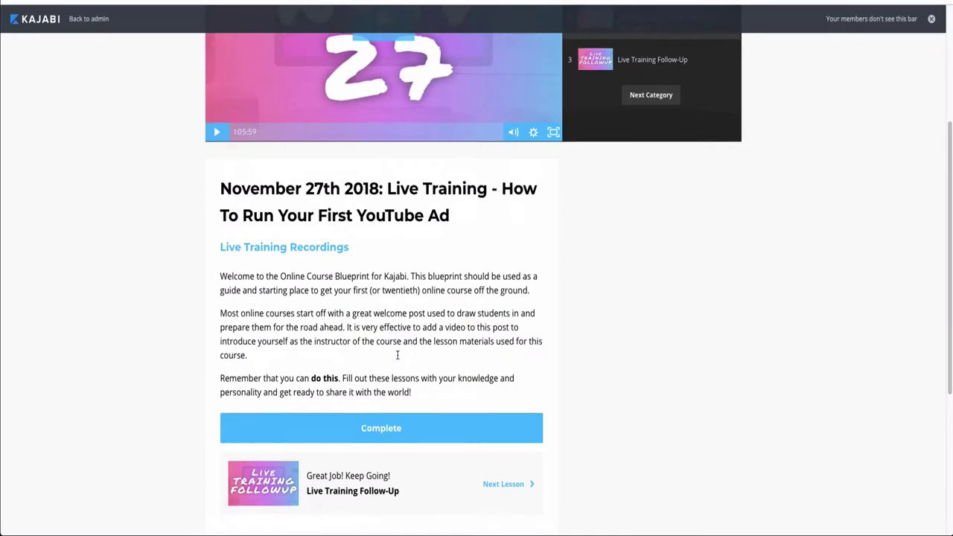
pyautogui.scroll(-2, 396, 370)
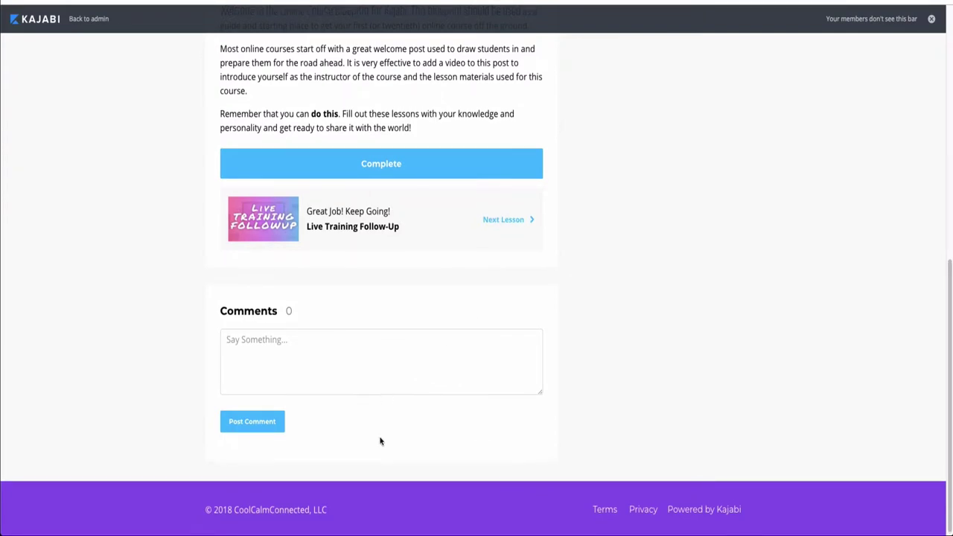
pyautogui.press('F5')
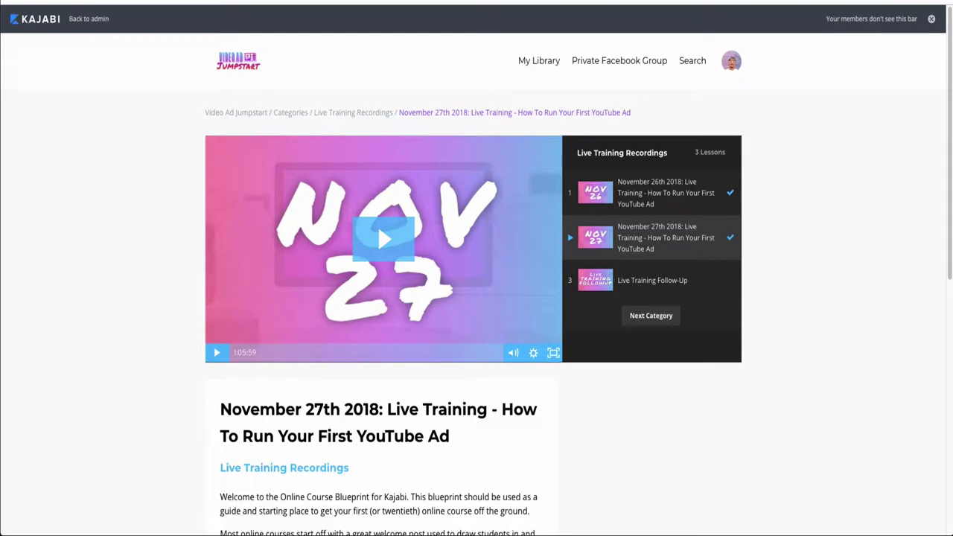
# Return to the November 26th post in the admin area and review its video, details and poster image settings
pyautogui.hotkey('alt', 'Left')
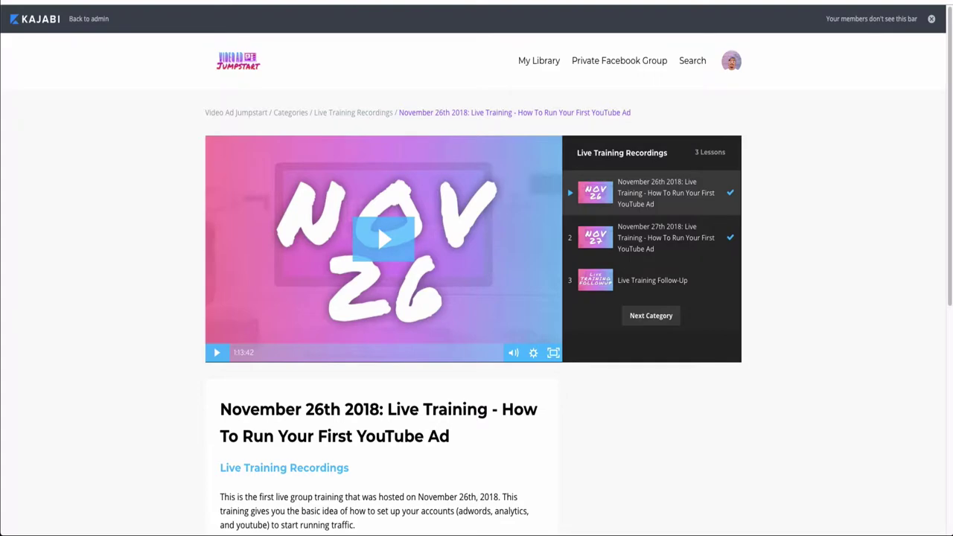
pyautogui.hotkey('alt', 'Left')
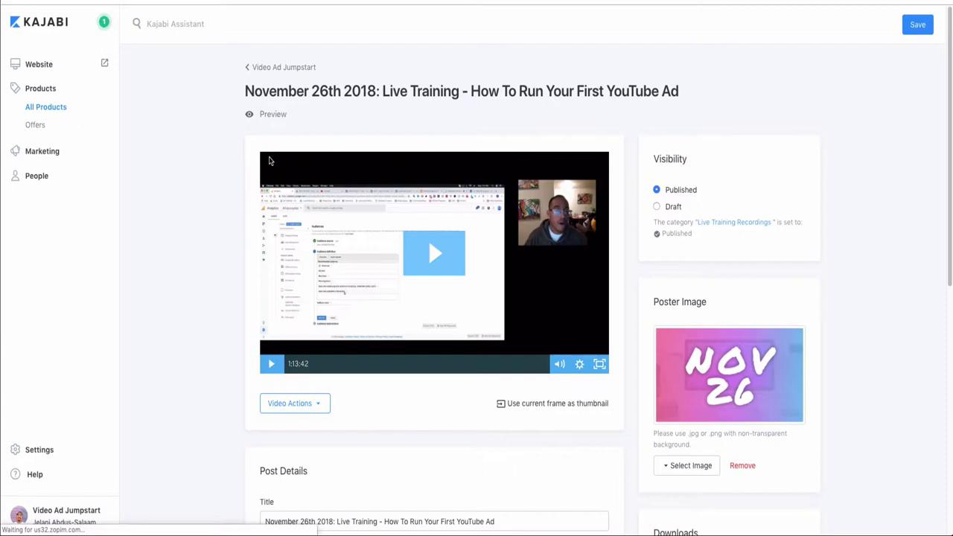
pyautogui.scroll(-5, 206, 289)
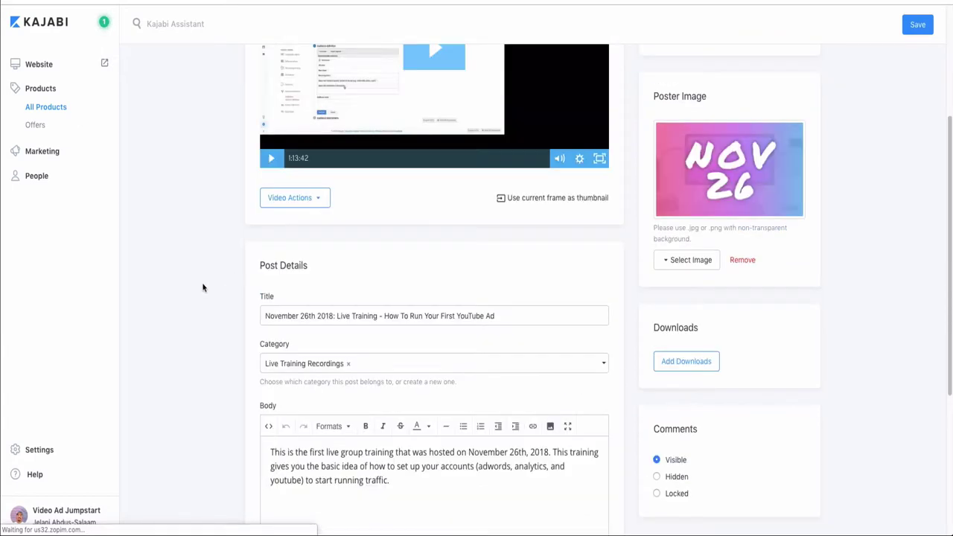
pyautogui.scroll(-2, 389, 446)
pyautogui.scroll(5, 340, 402)
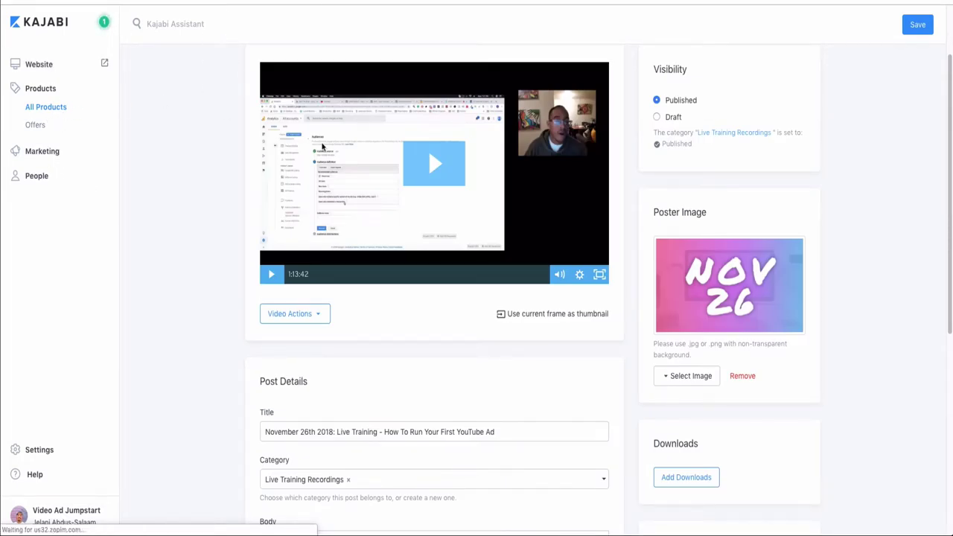
# View the product list and the offers overview, and open the Video Ad Jumpstart Course offer for editing
pyautogui.click(43, 112)
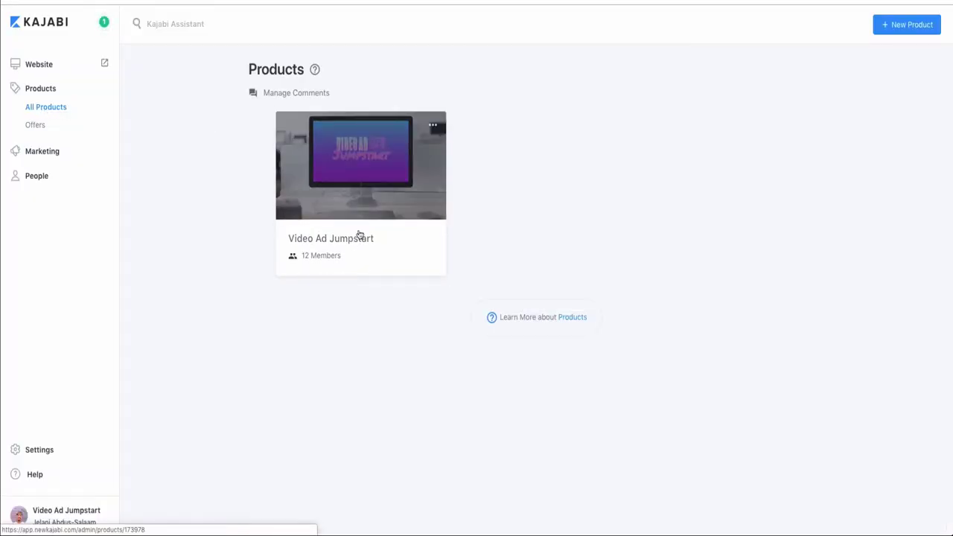
pyautogui.click(35, 126)
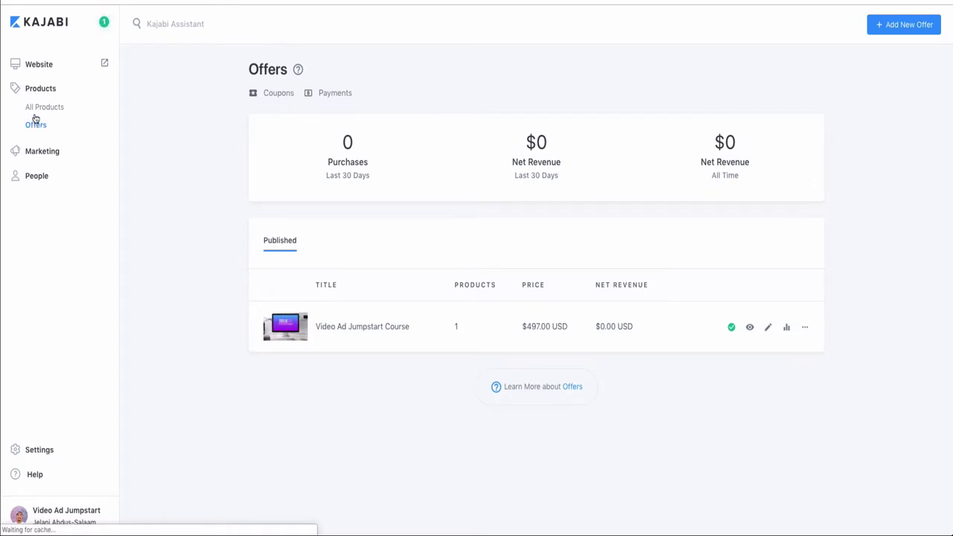
pyautogui.click(769, 330)
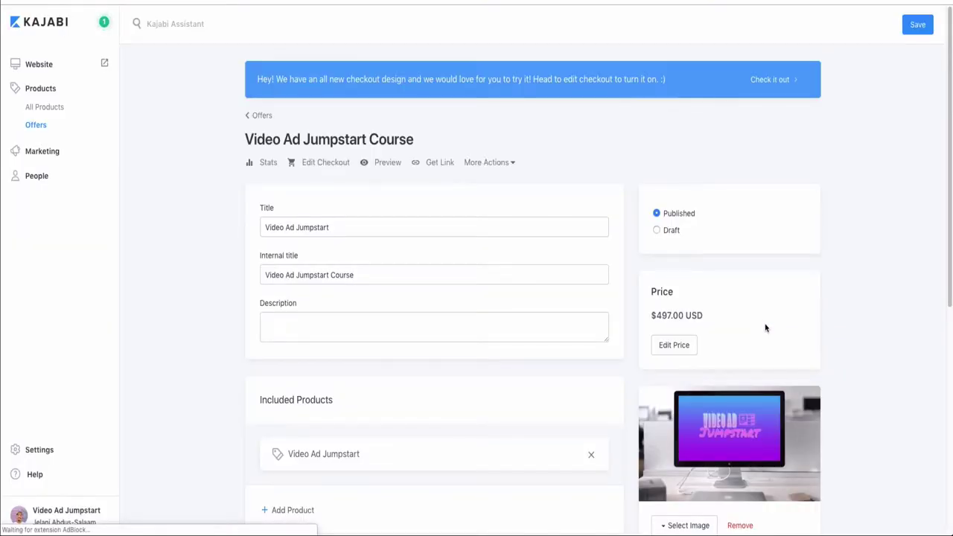
# Open the Video Ad Jumpstart product and view the themes available for customizing it
pyautogui.click(41, 109)
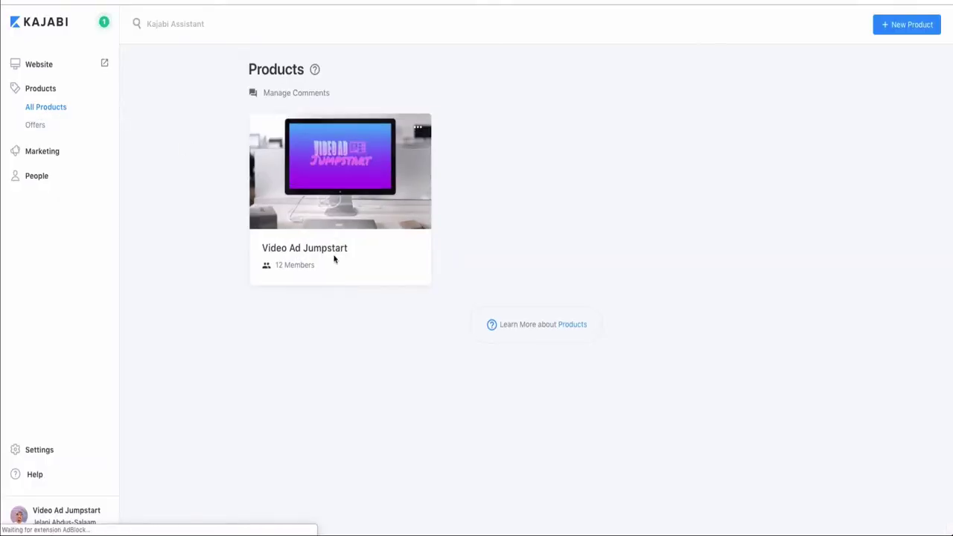
pyautogui.click(330, 253)
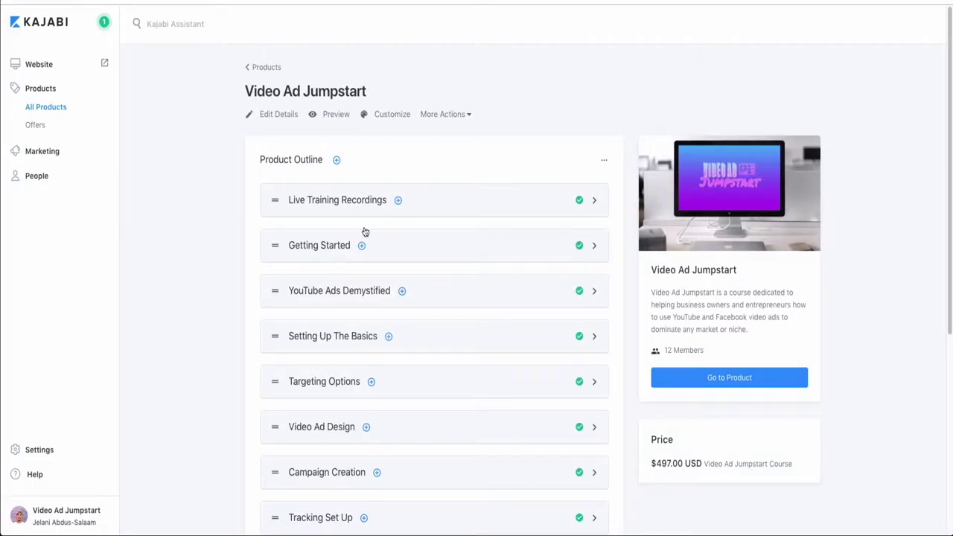
pyautogui.click(395, 117)
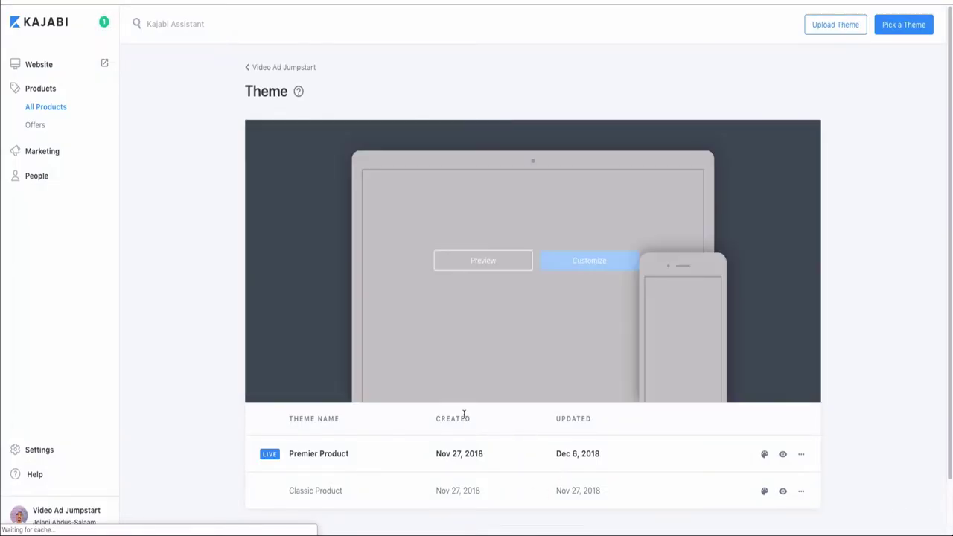
pyautogui.moveTo(360, 387)
pyautogui.scroll(-1, 323, 435)
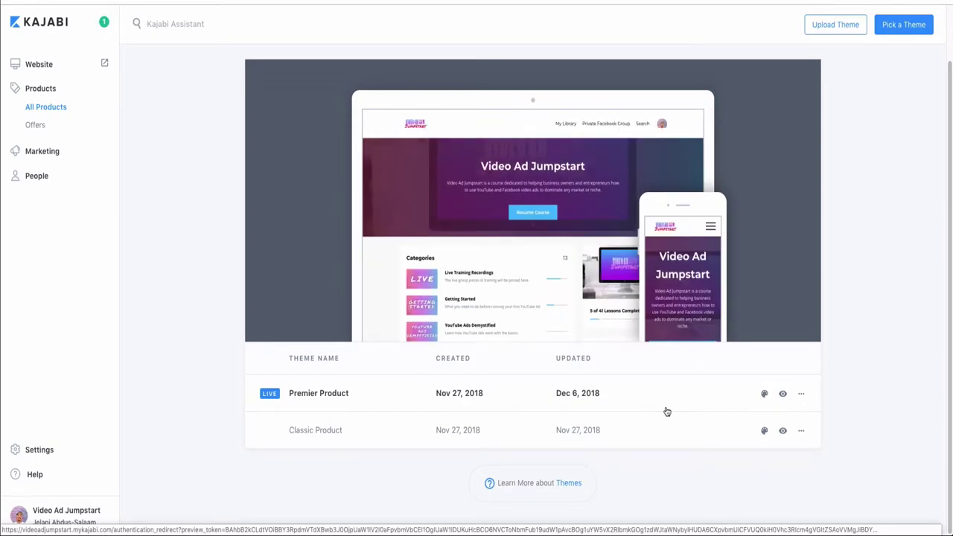
# Open the live Premier Product theme in the theme editor and look over its sections and product page
pyautogui.click(667, 412)
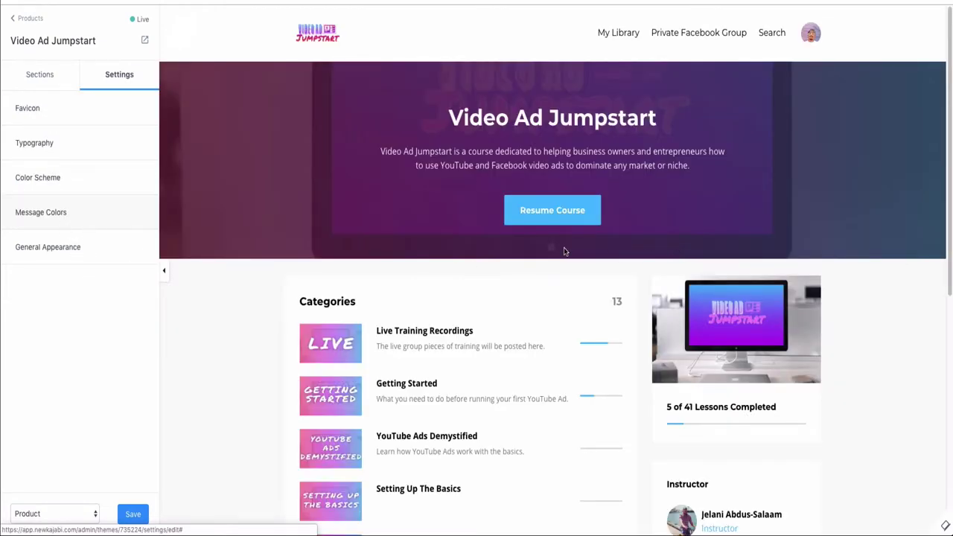
pyautogui.click(23, 78)
pyautogui.scroll(-3, 353, 319)
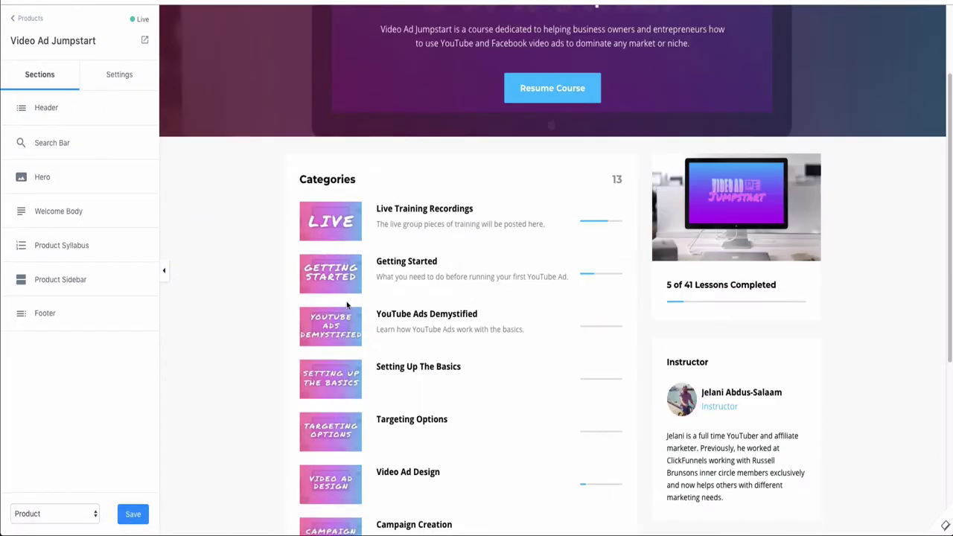
pyautogui.scroll(3, 545, 213)
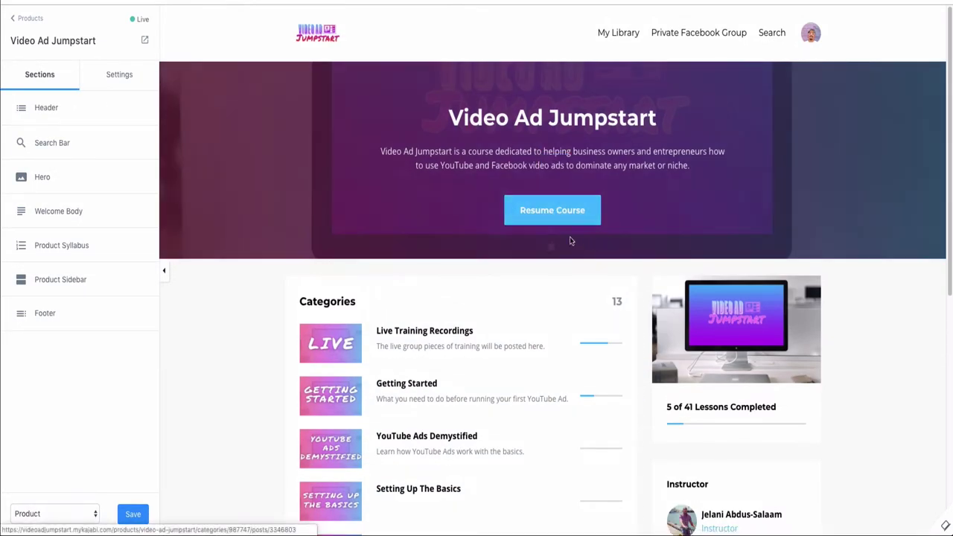
# Inspect the settings of the hero's Product Info block and of the Product Syllabus section
pyautogui.click(560, 160)
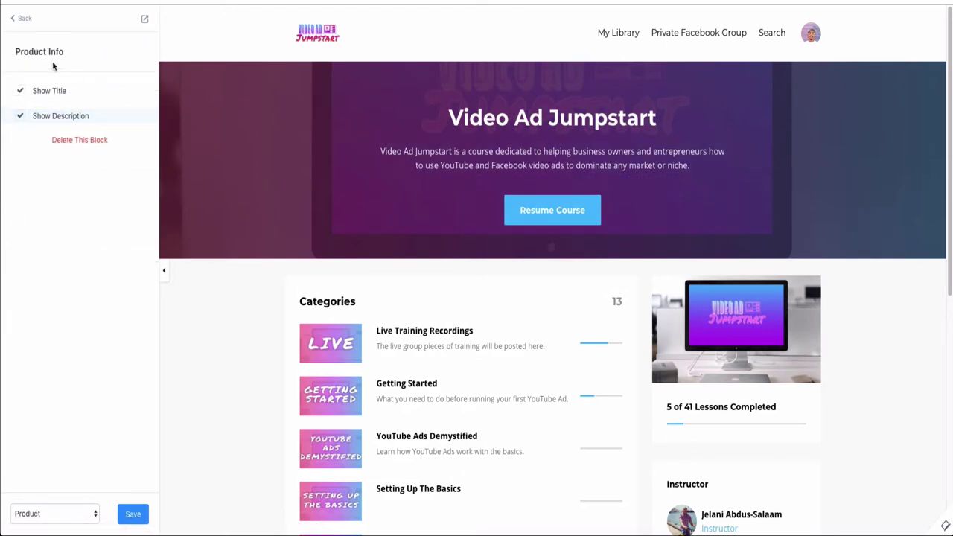
pyautogui.click(19, 21)
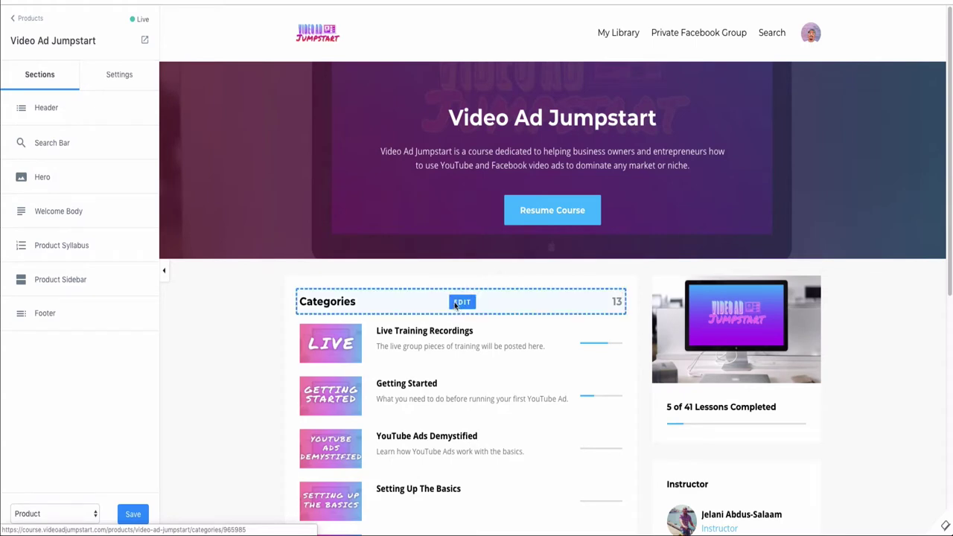
pyautogui.click(460, 302)
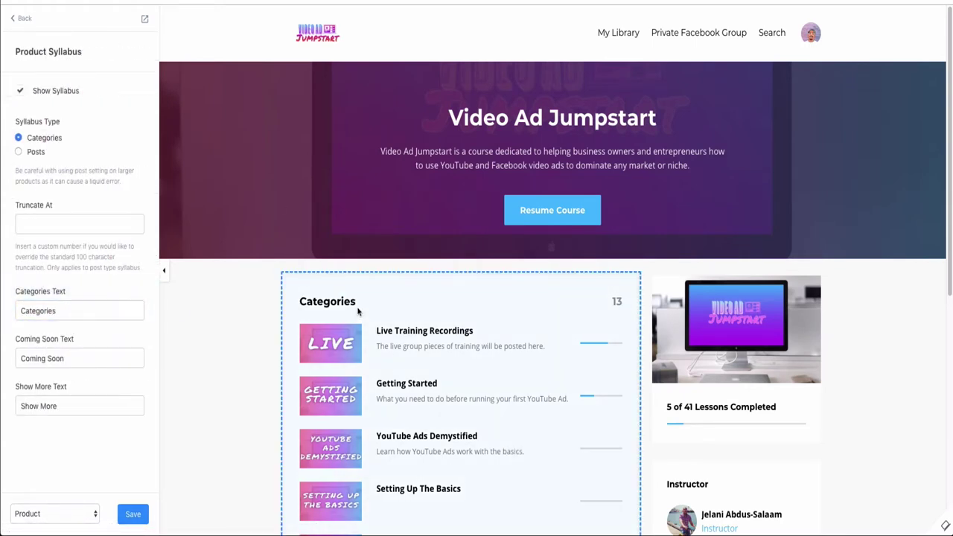
pyautogui.click(21, 21)
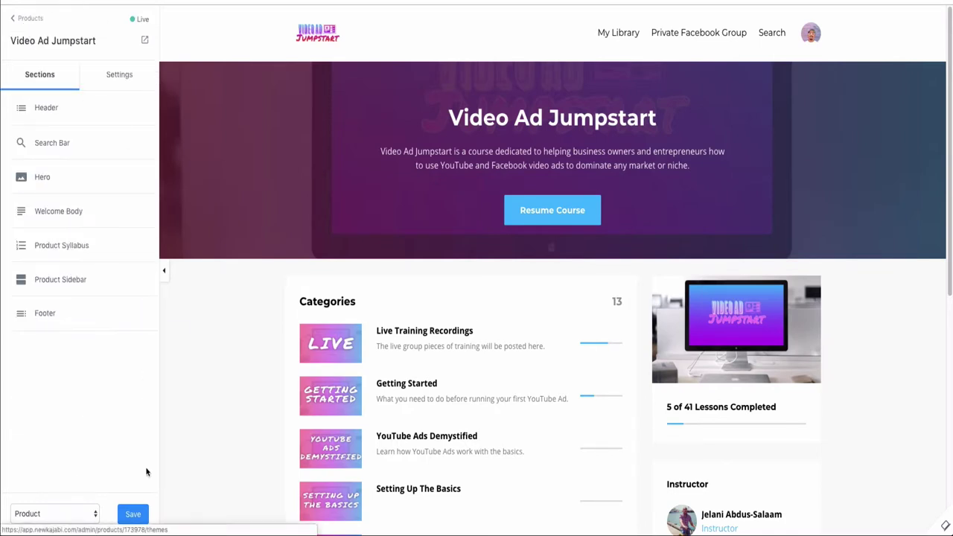
# Switch the theme editor to the Post page and go back from its footer settings to the section list
pyautogui.click(55, 517)
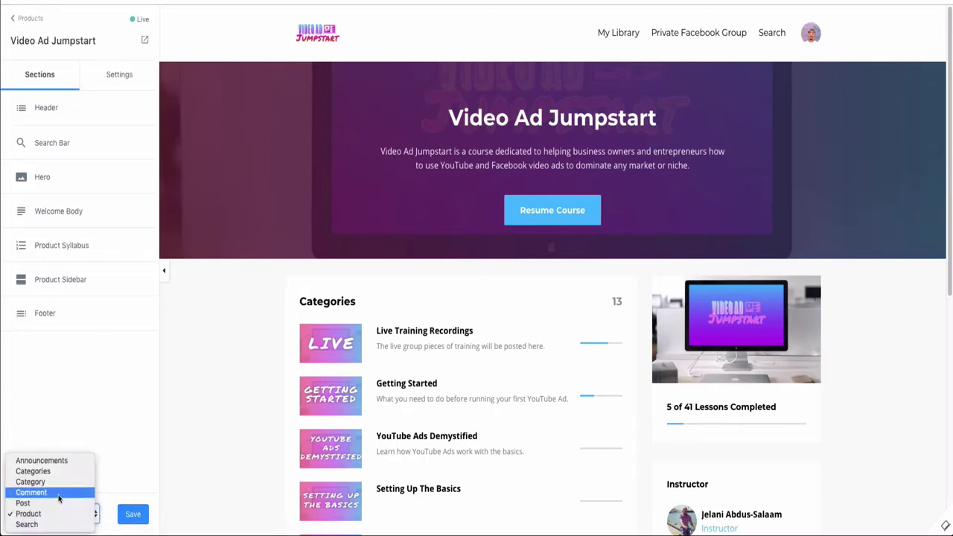
pyautogui.click(56, 504)
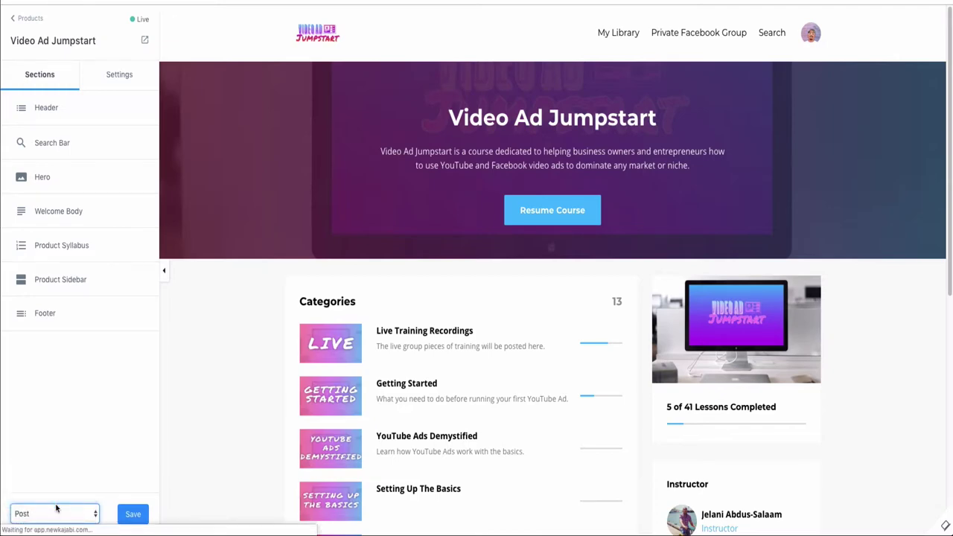
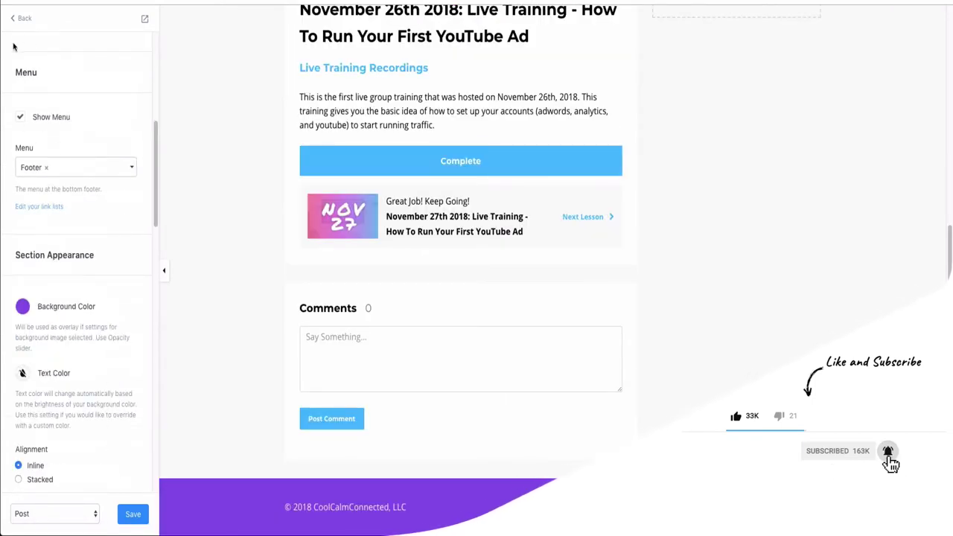
pyautogui.click(21, 18)
# Examine the Post page's Header settings for logo, menu, user menu, announcement and section appearance, and return to the section list
pyautogui.click(47, 109)
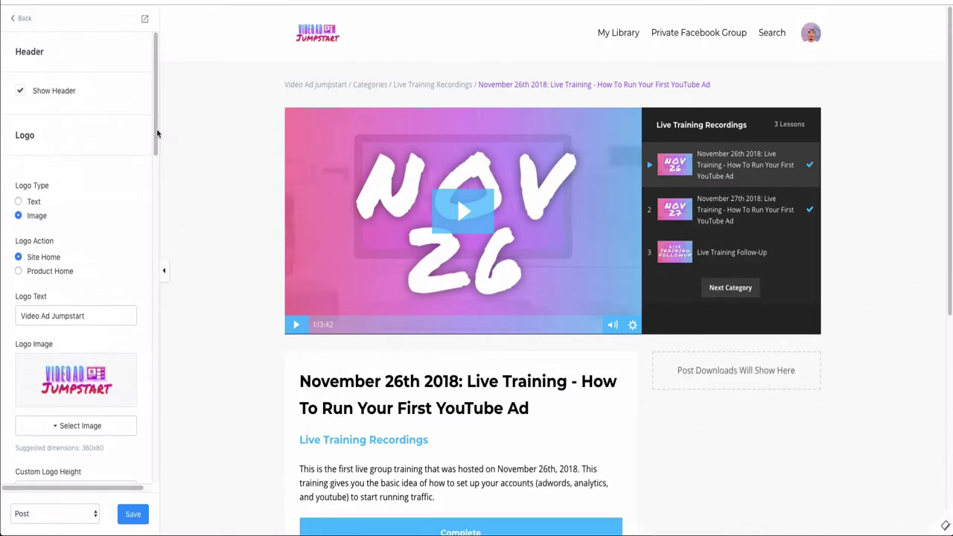
pyautogui.scroll(-5, 157, 133)
pyautogui.scroll(-5, 119, 276)
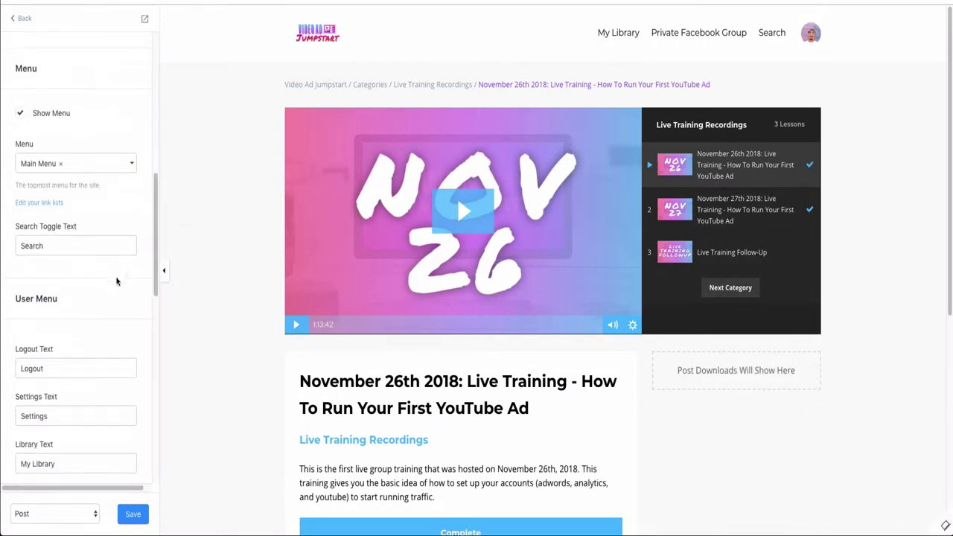
pyautogui.scroll(-10, 109, 283)
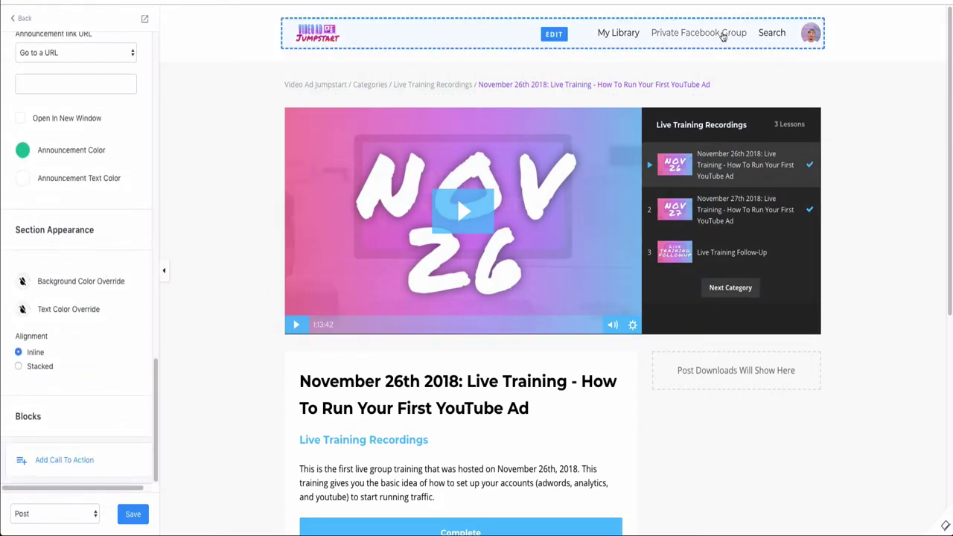
pyautogui.click(553, 35)
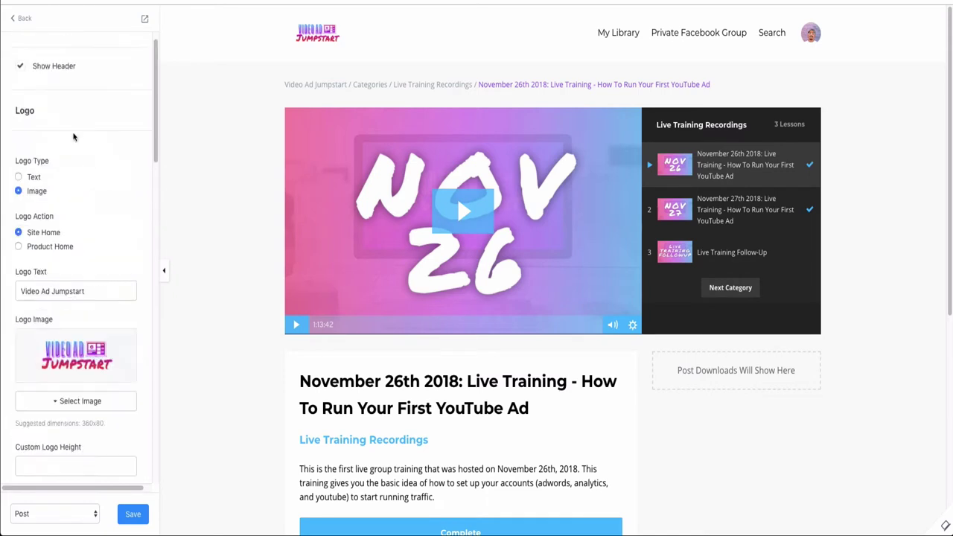
pyautogui.click(28, 18)
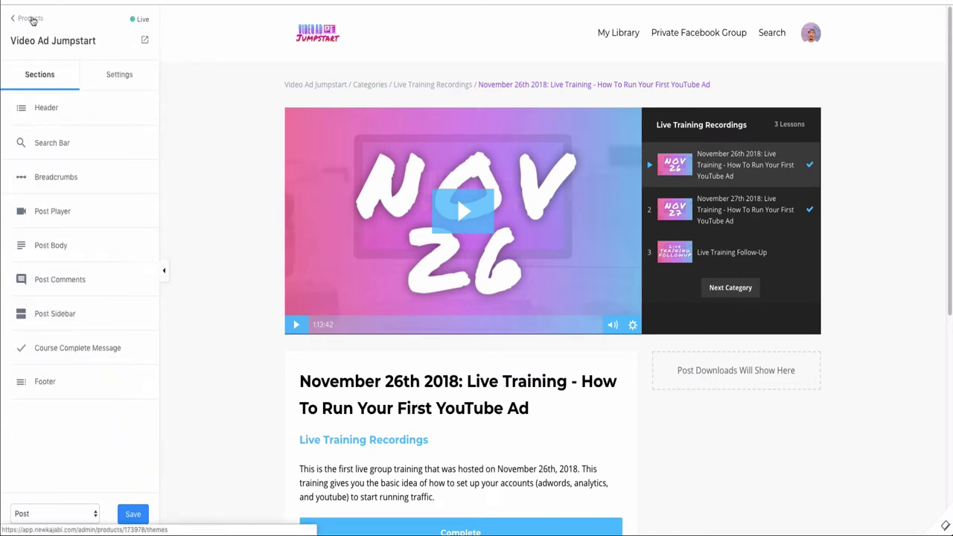
# Show the theme editor's overall settings and return to the product's theme list
pyautogui.click(123, 79)
pyautogui.click(22, 17)
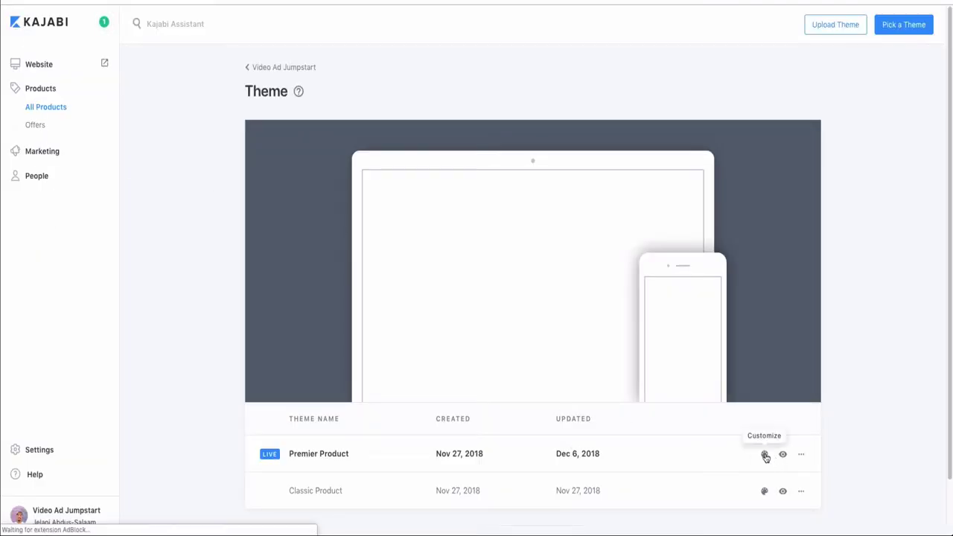
pyautogui.click(764, 454)
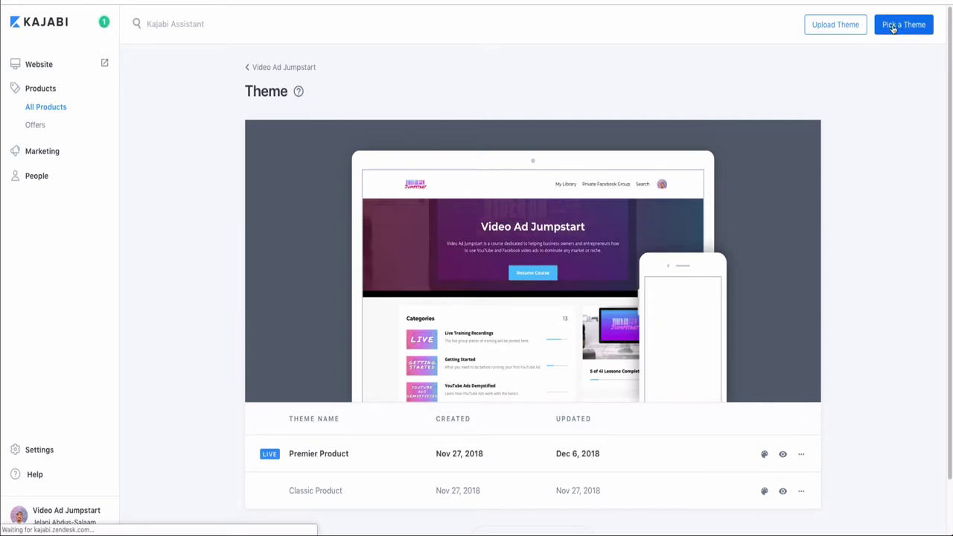
# Open the theme gallery and browse the free product themes
pyautogui.click(899, 28)
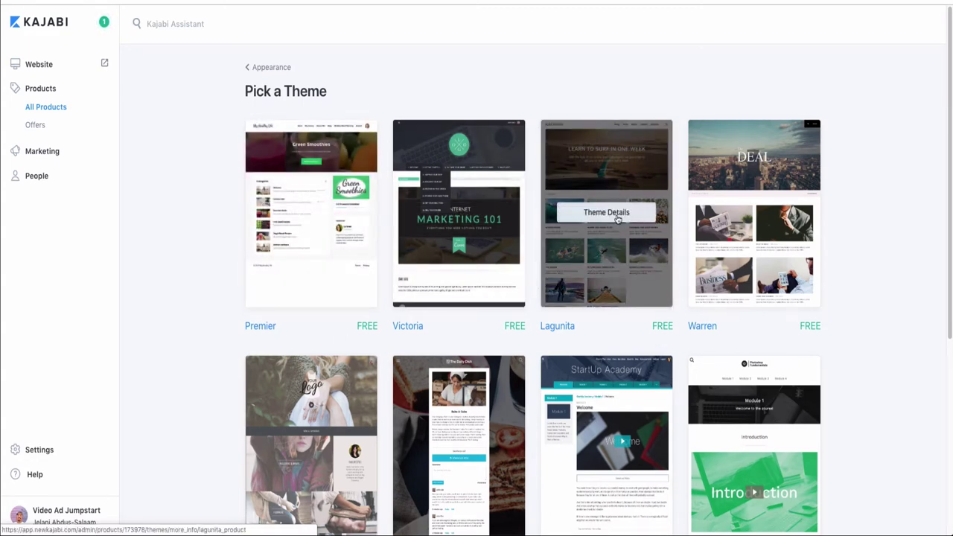
pyautogui.scroll(-4, 760, 341)
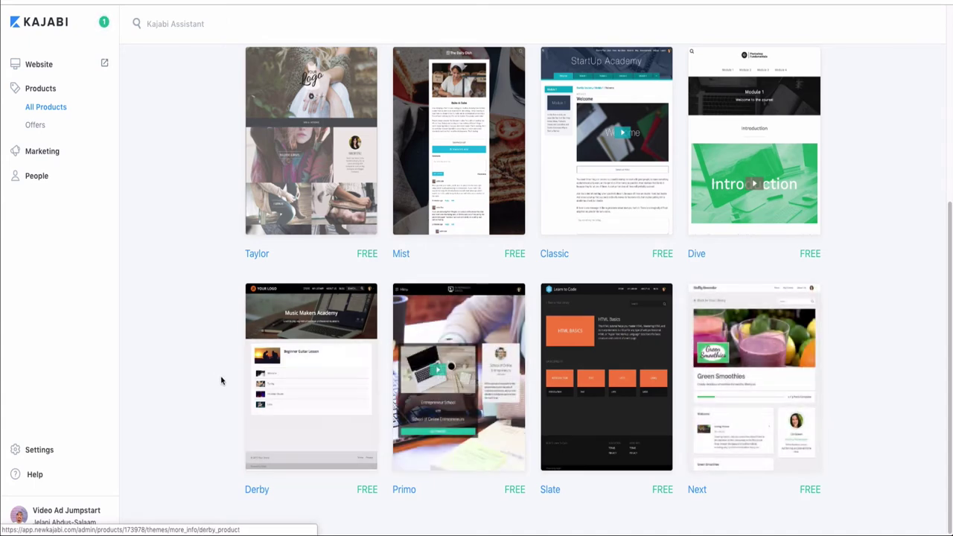
pyautogui.scroll(1, 220, 378)
pyautogui.scroll(1, 218, 375)
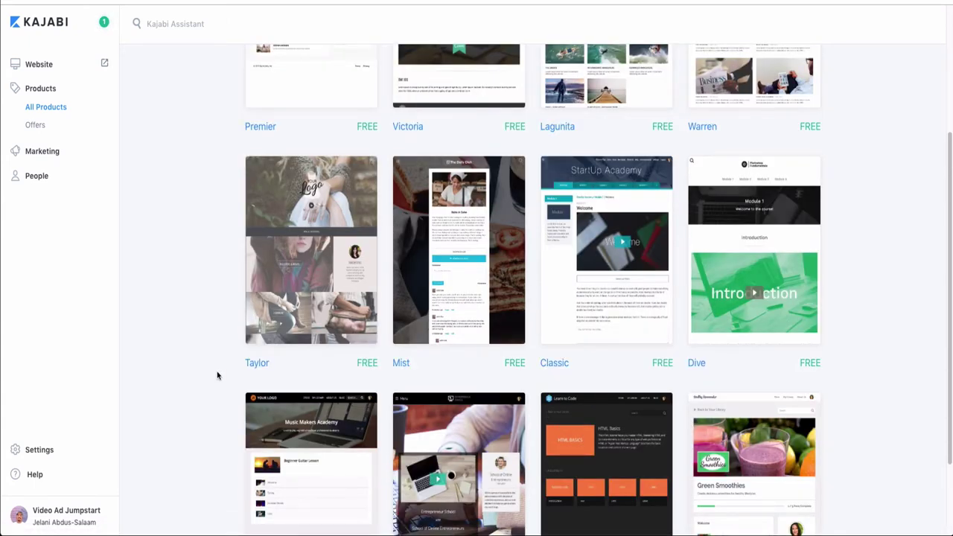
# Open the details of the free Victoria theme and examine its description and gallery
pyautogui.scroll(2, 217, 376)
pyautogui.scroll(2, 240, 362)
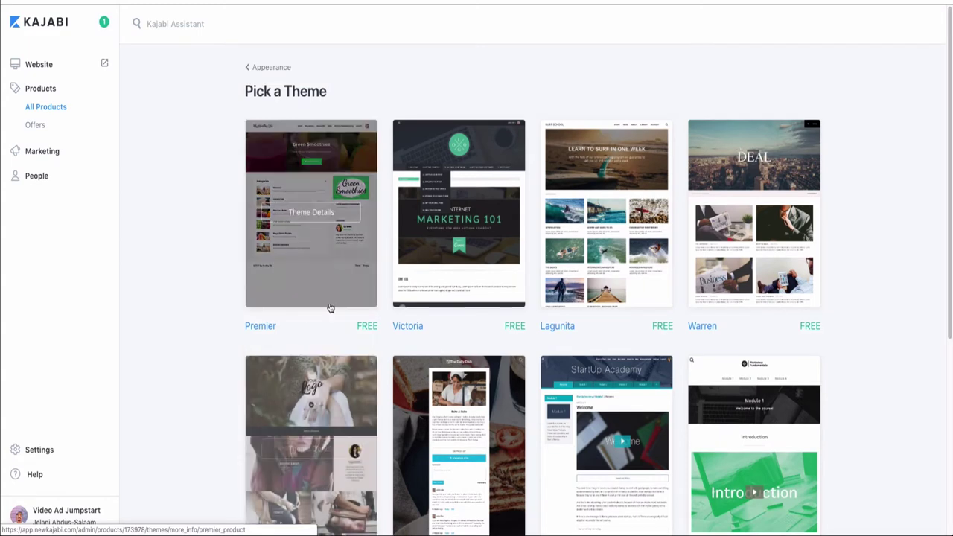
pyautogui.moveTo(488, 250)
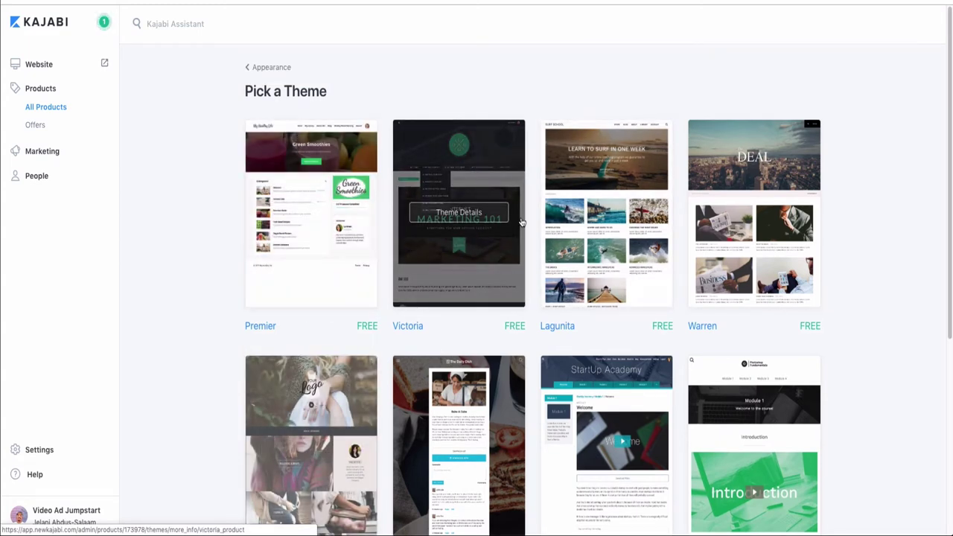
pyautogui.click(474, 218)
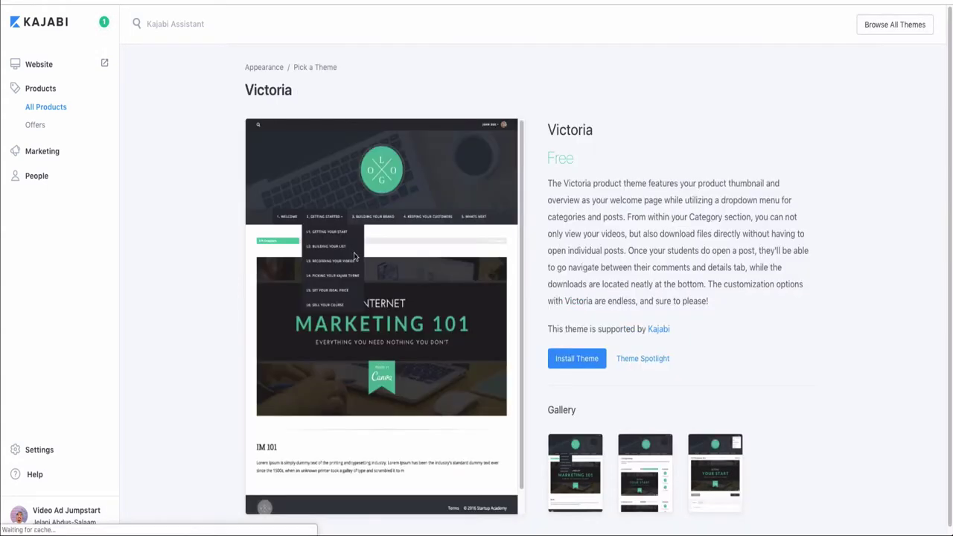
pyautogui.scroll(-3, 353, 258)
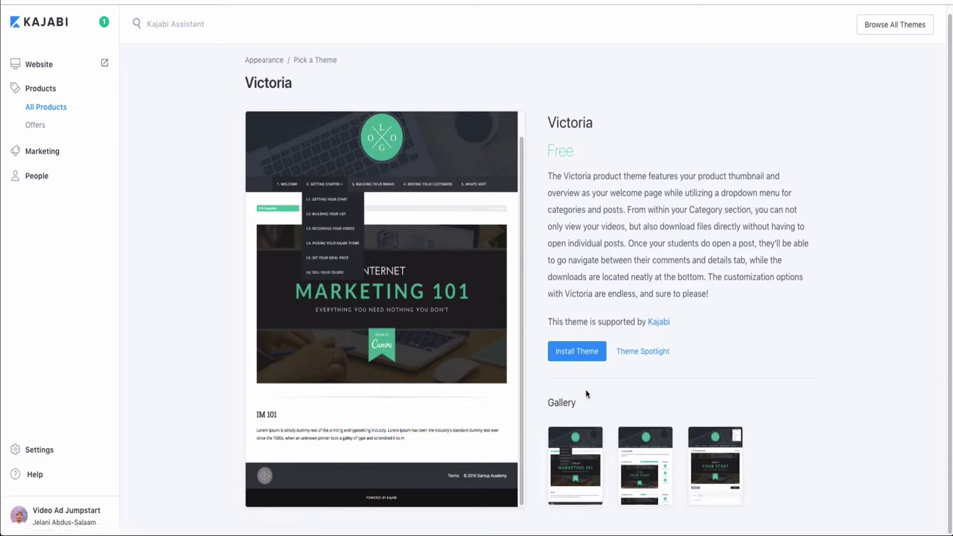
pyautogui.click(577, 351)
# Show the site settings overview, then go to the website design page's navigation menus
pyautogui.click(44, 449)
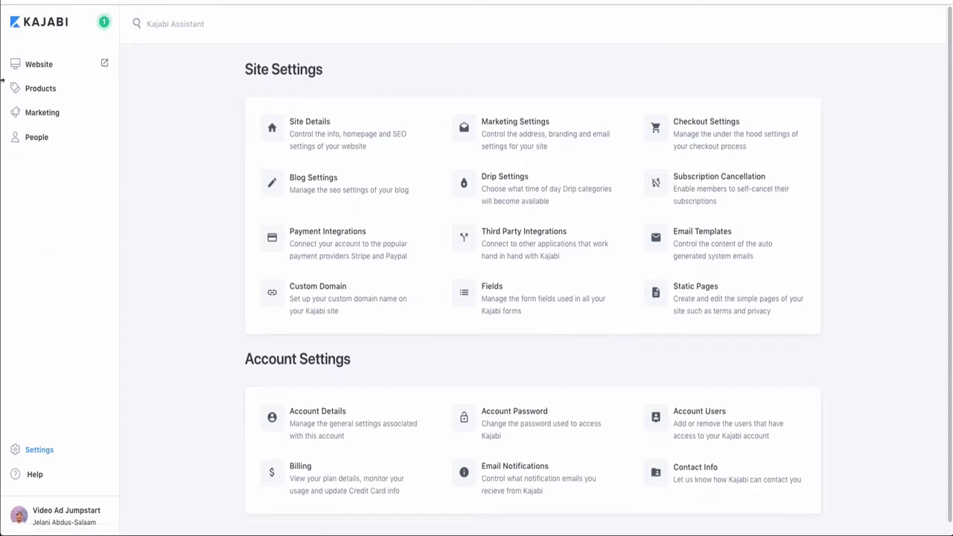
pyautogui.click(31, 67)
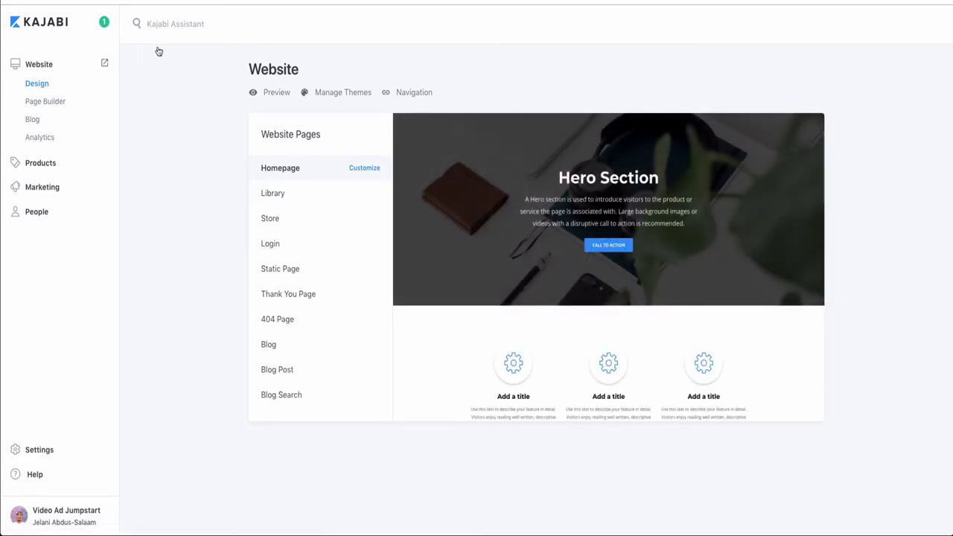
pyautogui.moveTo(464, 315)
pyautogui.click(409, 95)
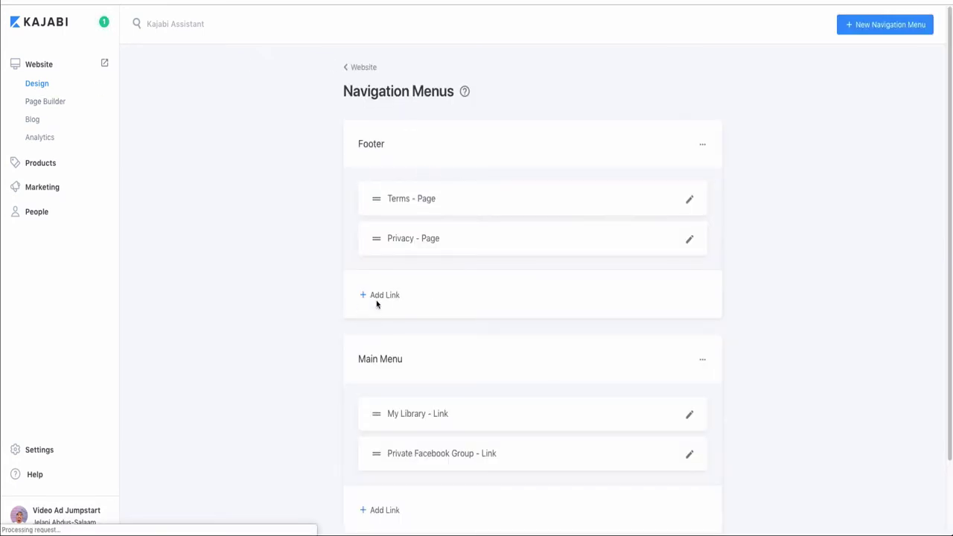
# Show the link types that can be added to the Main Menu and close the list without adding one
pyautogui.scroll(-2, 454, 365)
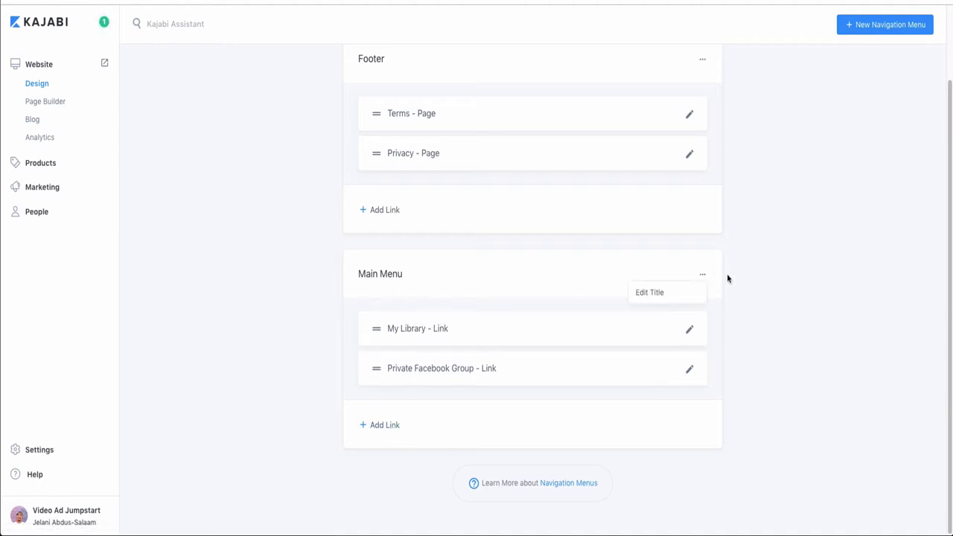
pyautogui.click(378, 426)
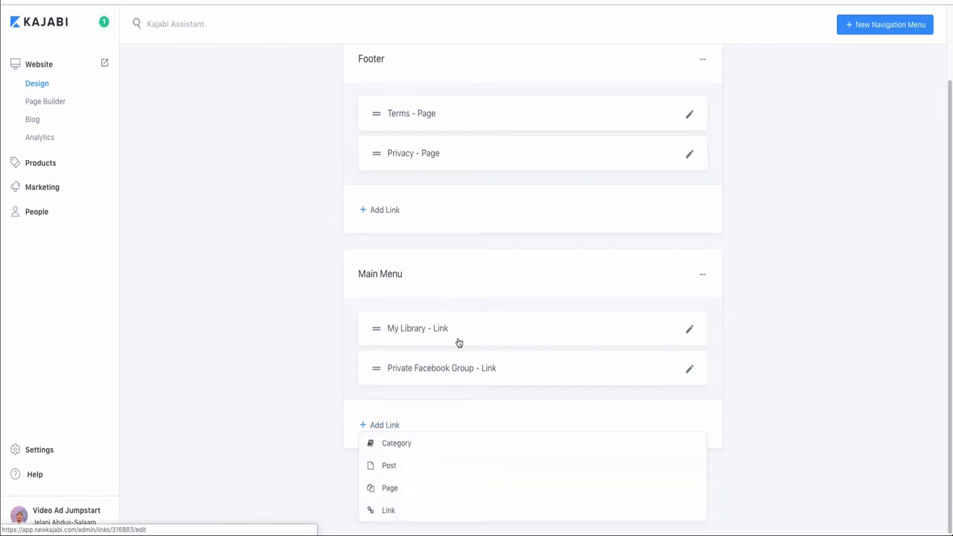
pyautogui.click(294, 459)
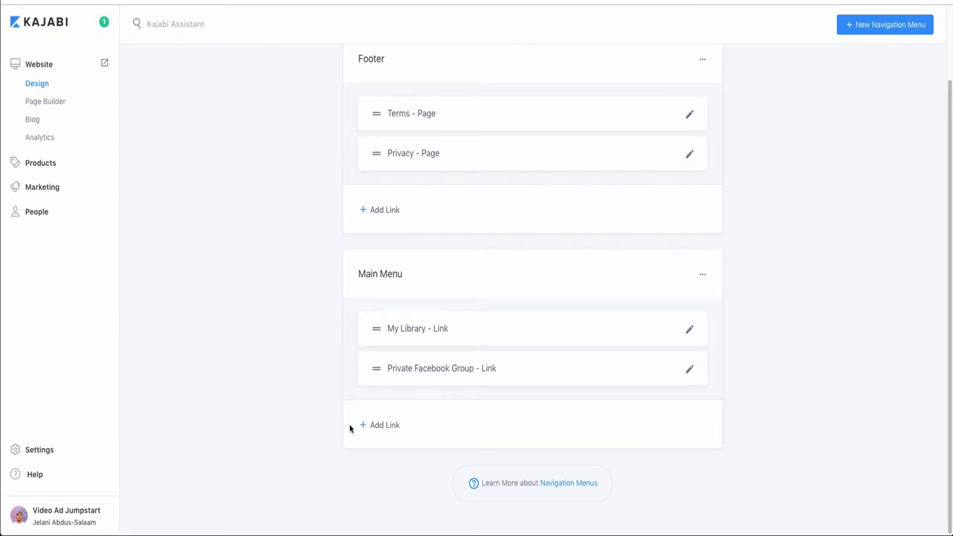
pyautogui.scroll(2, 250, 432)
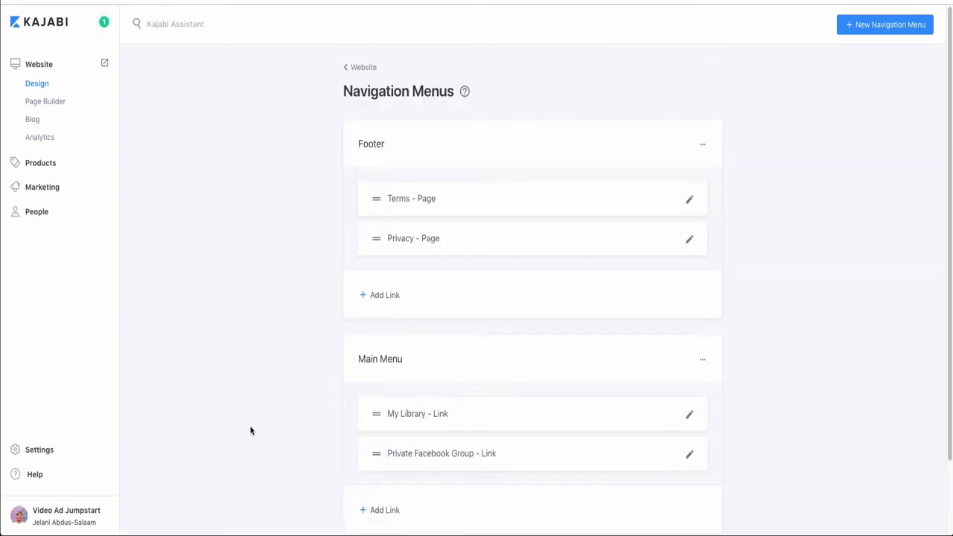
# Show the website's standalone pages in the Page Builder and its Analytics reports
pyautogui.click(48, 105)
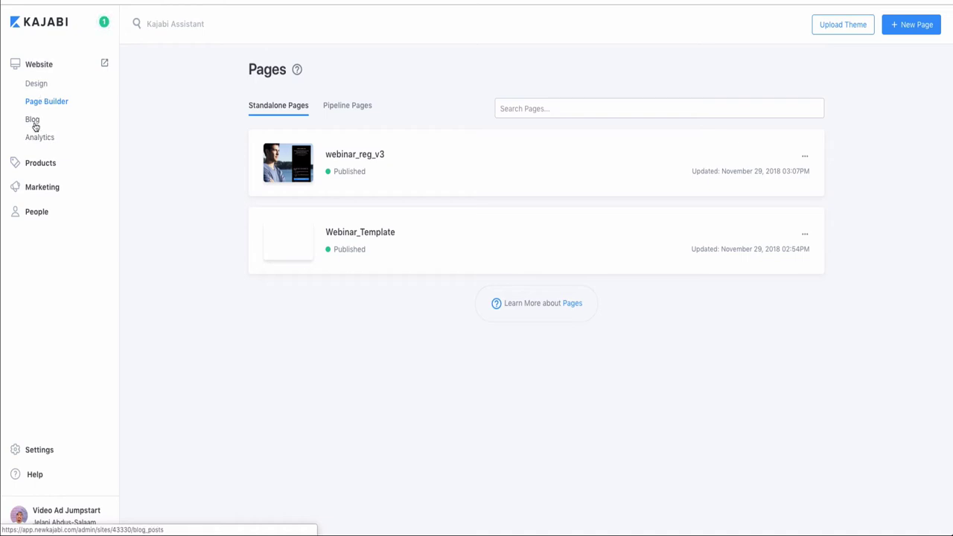
pyautogui.click(43, 132)
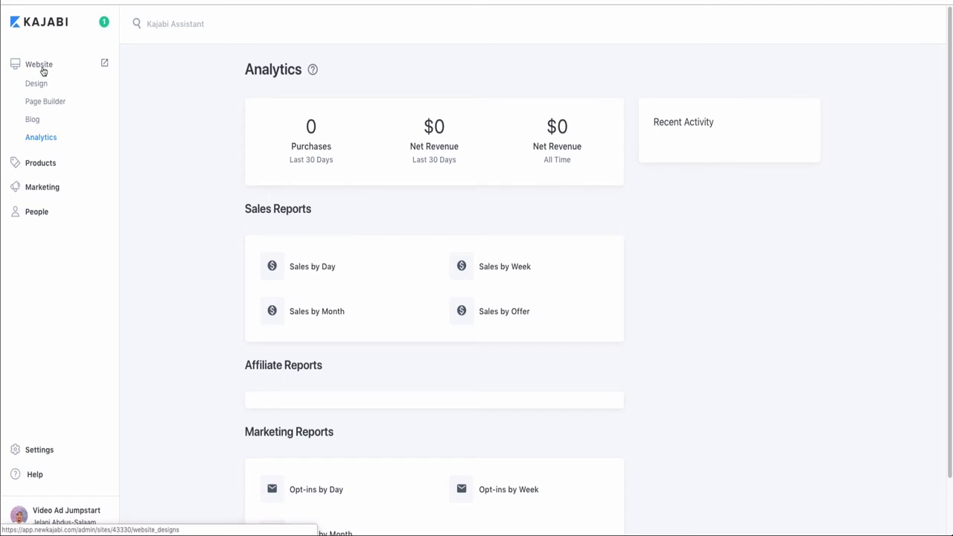
# Return to the site settings and point out the Third Party Integrations option
pyautogui.click(41, 450)
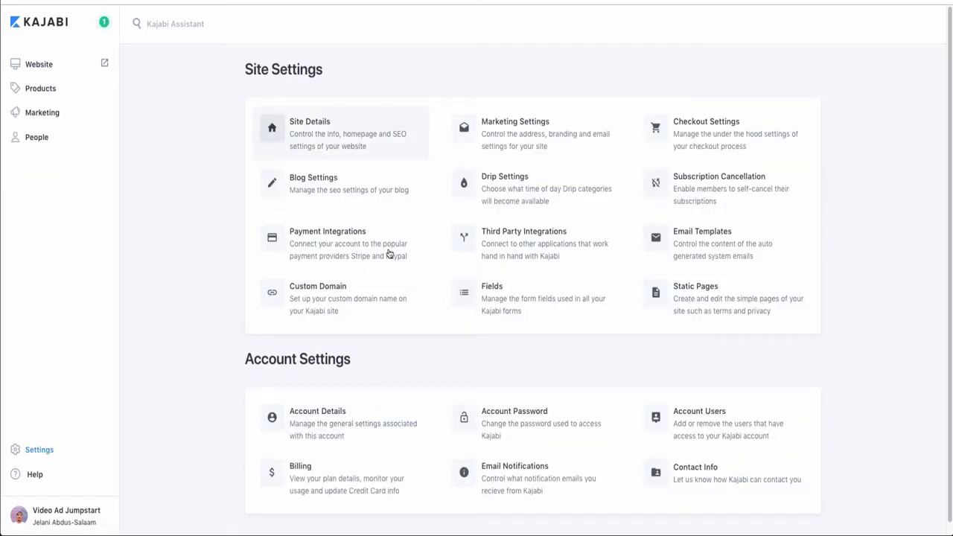
pyautogui.click(572, 258)
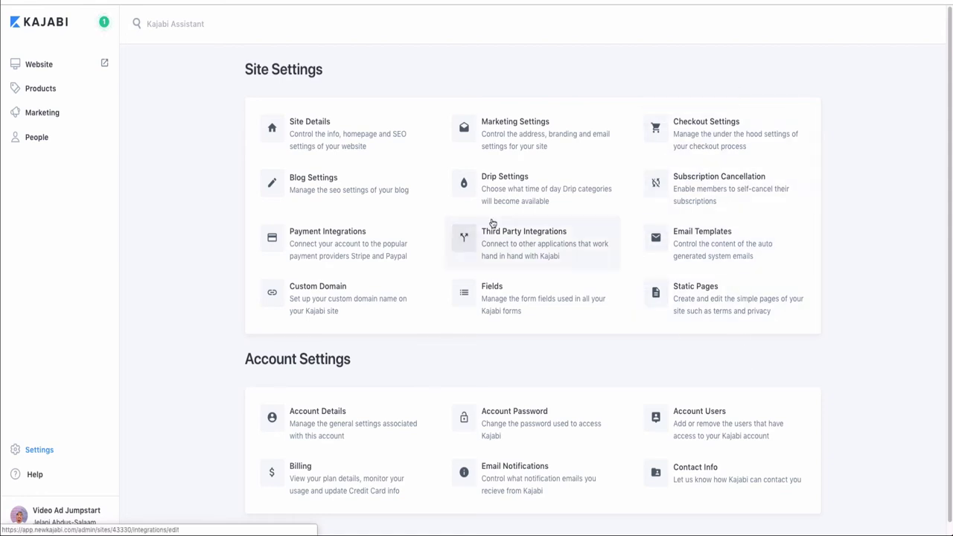
# Open the Video Ad Jumpstart product and look over its product outline
pyautogui.click(43, 94)
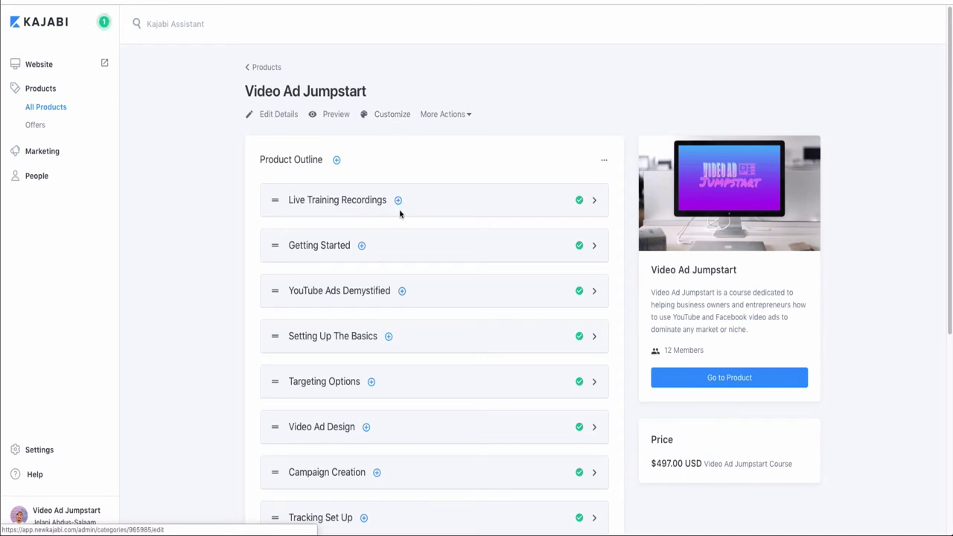
pyautogui.scroll(-2, 401, 323)
pyautogui.scroll(2, 403, 321)
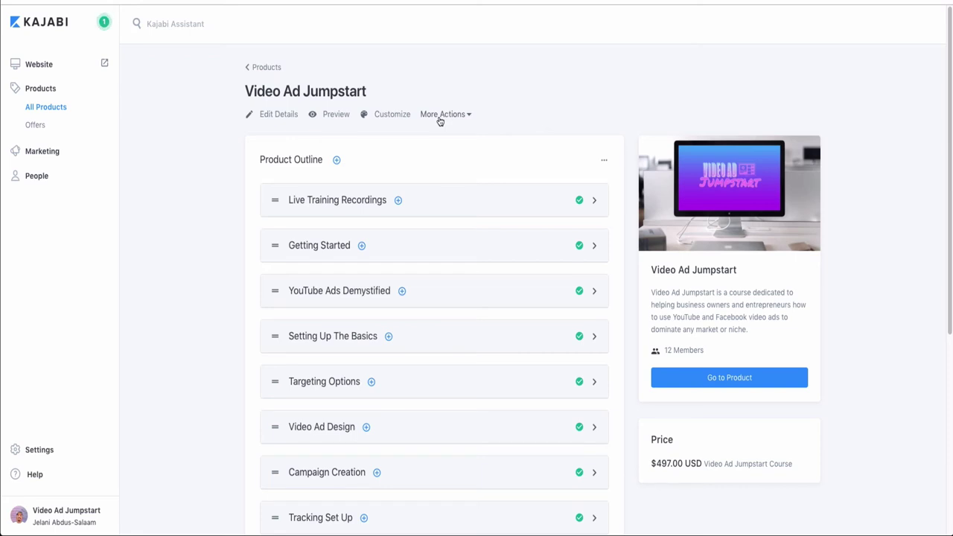
# Preview the Video Ad Jumpstart product as a member and examine its course categories
pyautogui.click(336, 119)
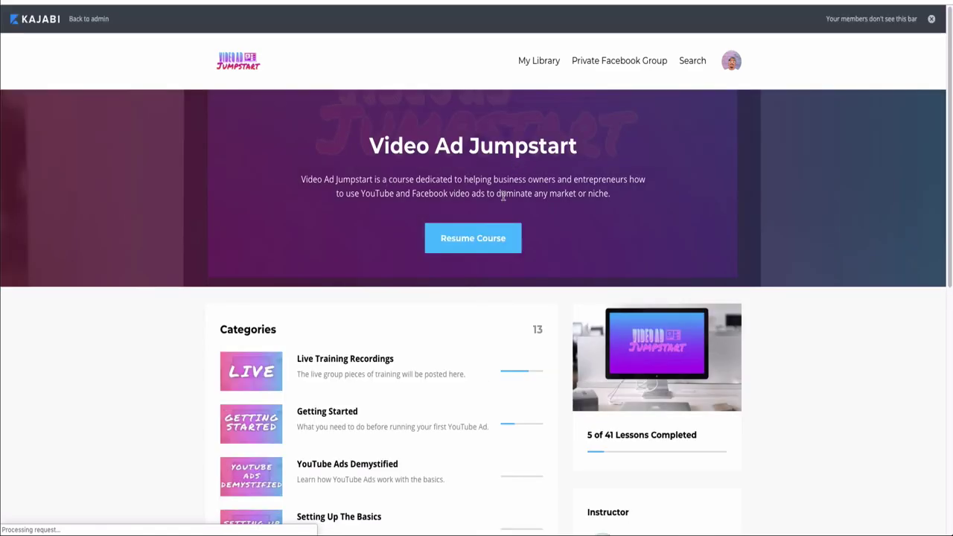
pyautogui.scroll(6, 392, 273)
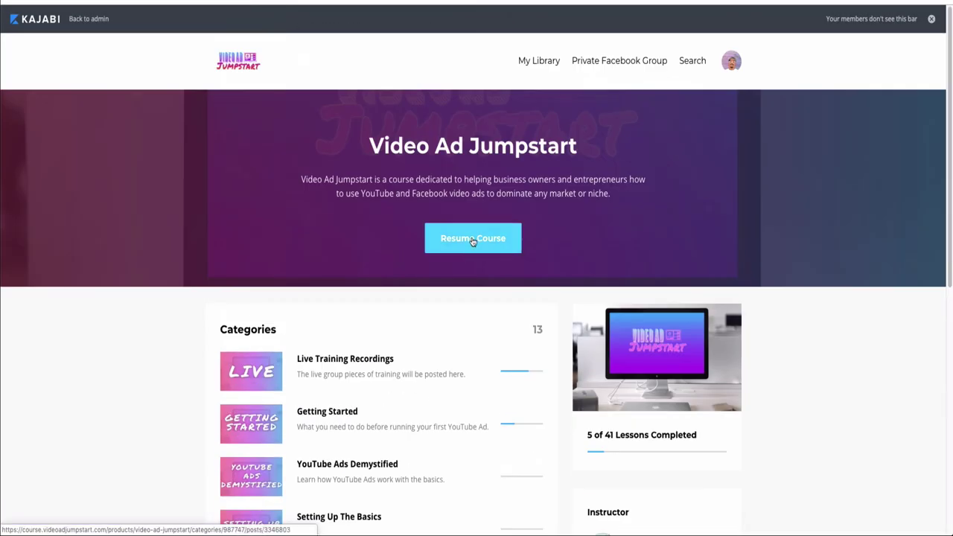
pyautogui.scroll(-3, 472, 240)
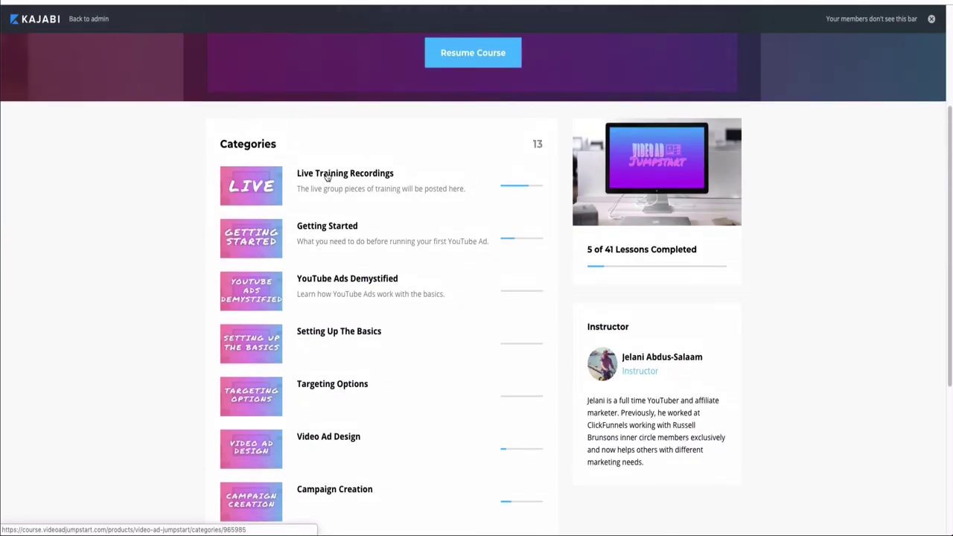
# Read through the Softwares And Programs Used lesson in the Getting Started category and return to the category page
pyautogui.click(329, 226)
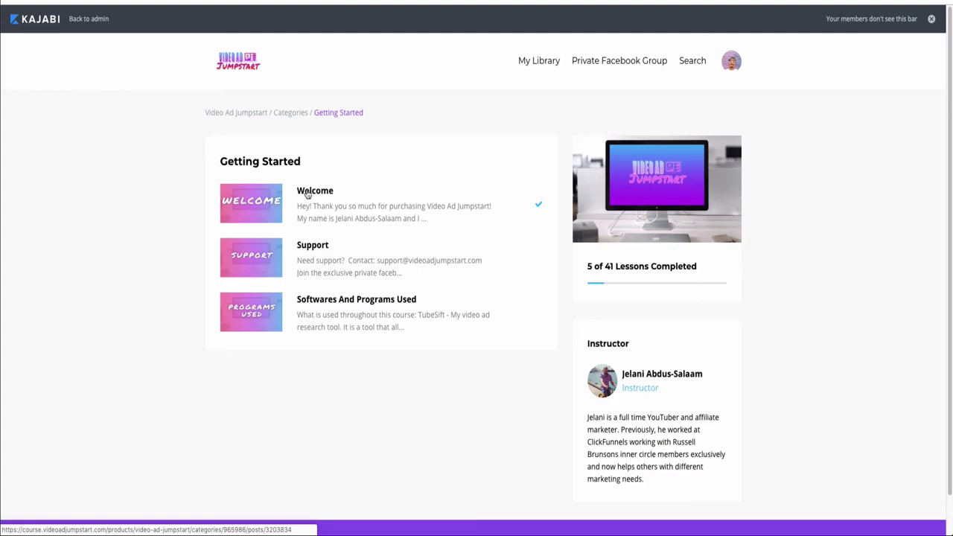
pyautogui.click(325, 304)
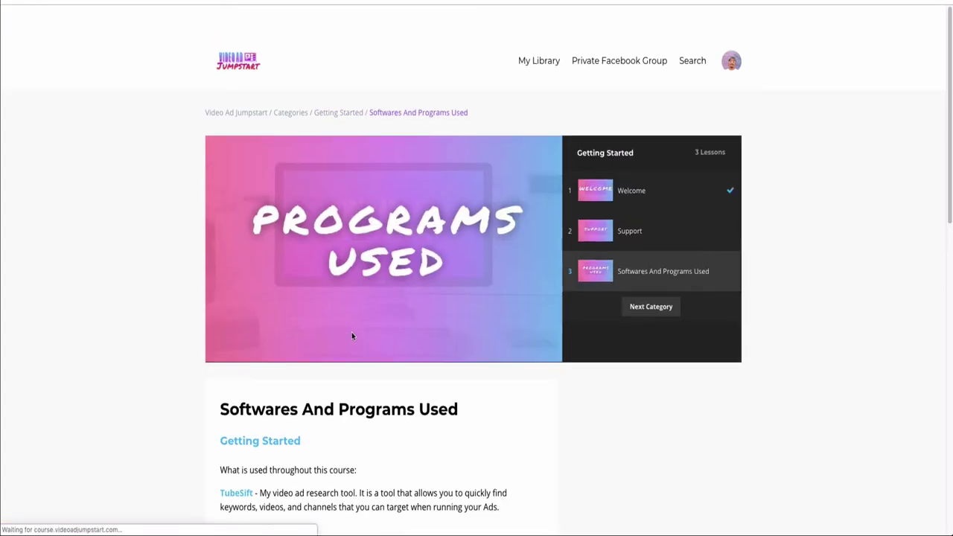
pyautogui.scroll(-10, 353, 331)
pyautogui.scroll(5, 347, 377)
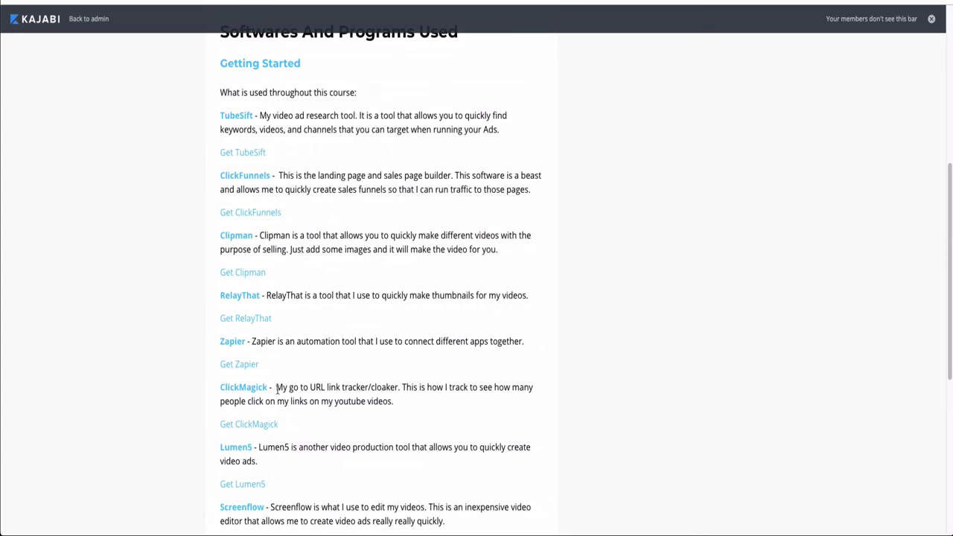
pyautogui.scroll(5, 272, 392)
pyautogui.scroll(-10, 472, 350)
pyautogui.scroll(10, 347, 418)
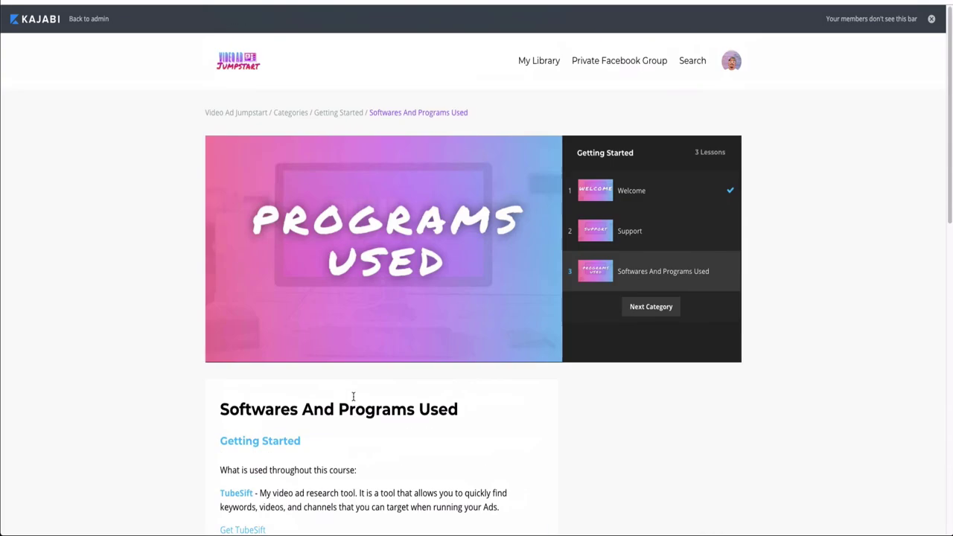
pyautogui.scroll(-5, 353, 396)
pyautogui.scroll(-4, 356, 393)
pyautogui.scroll(7, 361, 395)
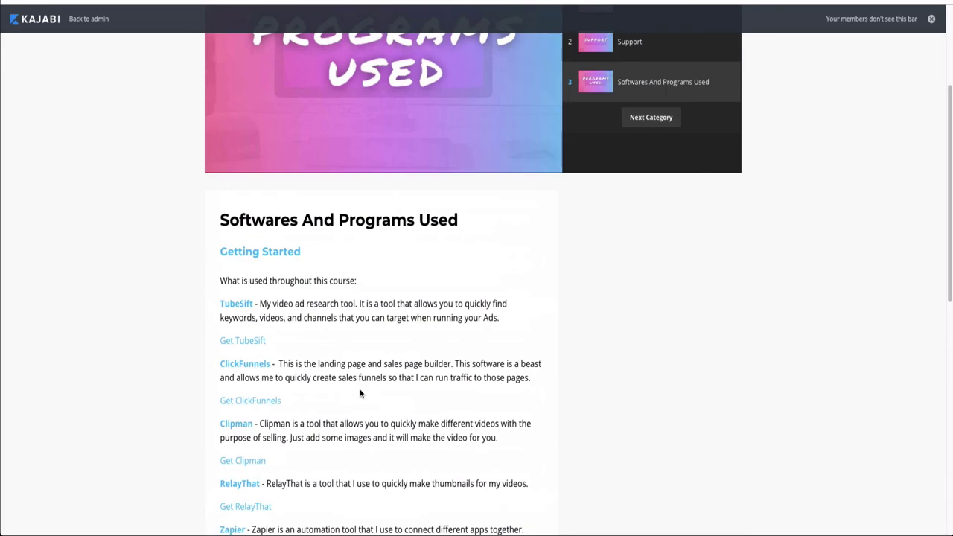
pyautogui.scroll(3, 361, 395)
pyautogui.hotkey('alt', 'Left')
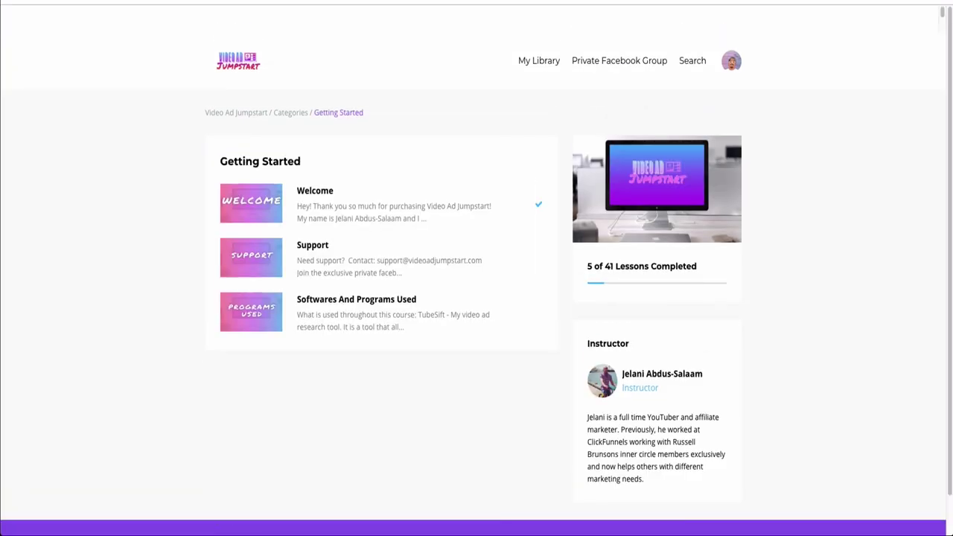